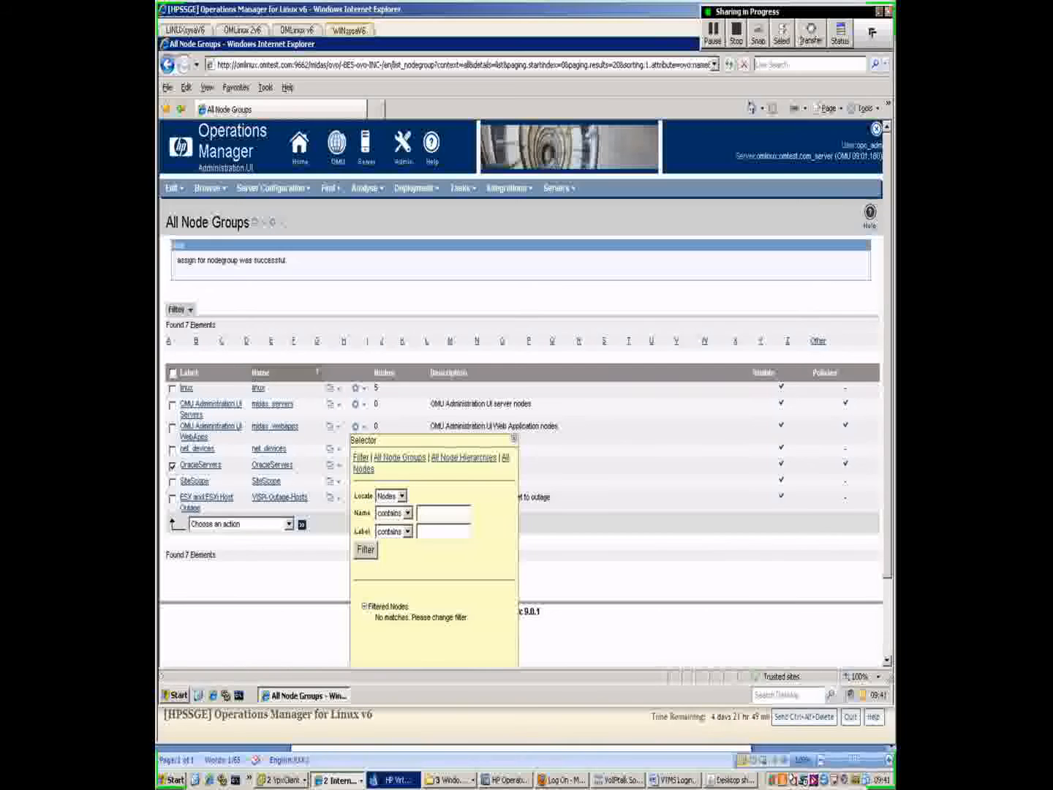
Step: Filter the node list and assign omlinux.omtest.com to the OracleServers group
scroll(521, 393, "down", 2)
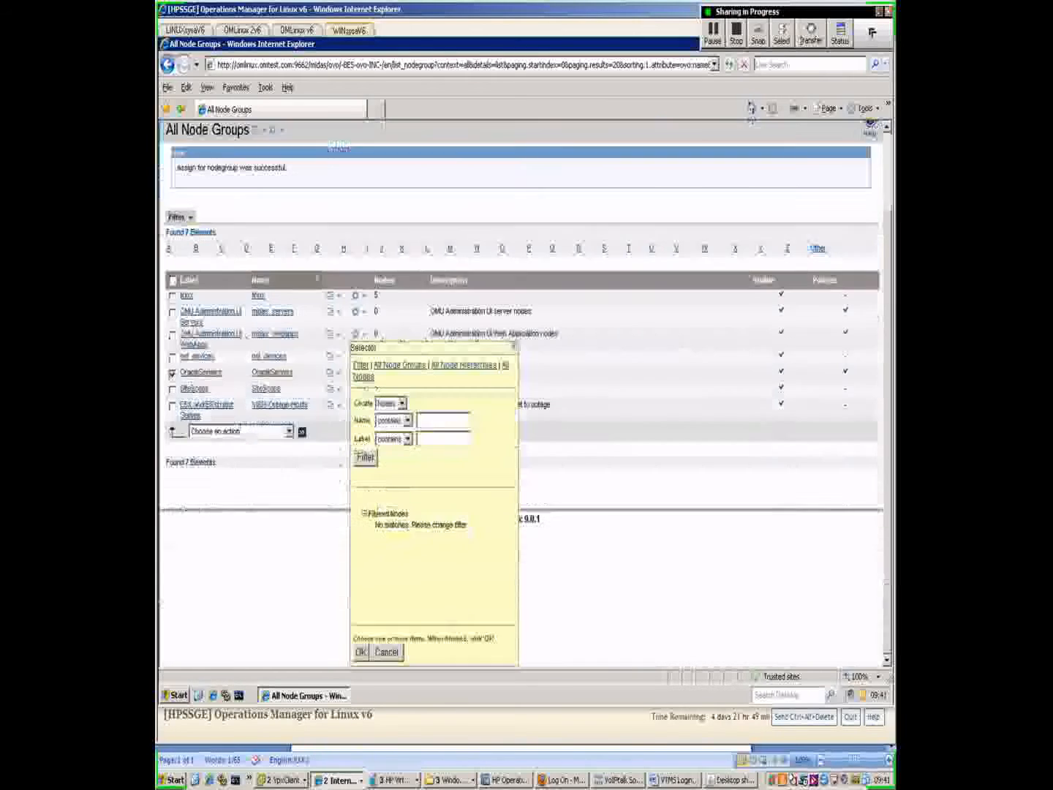
left_click(365, 458)
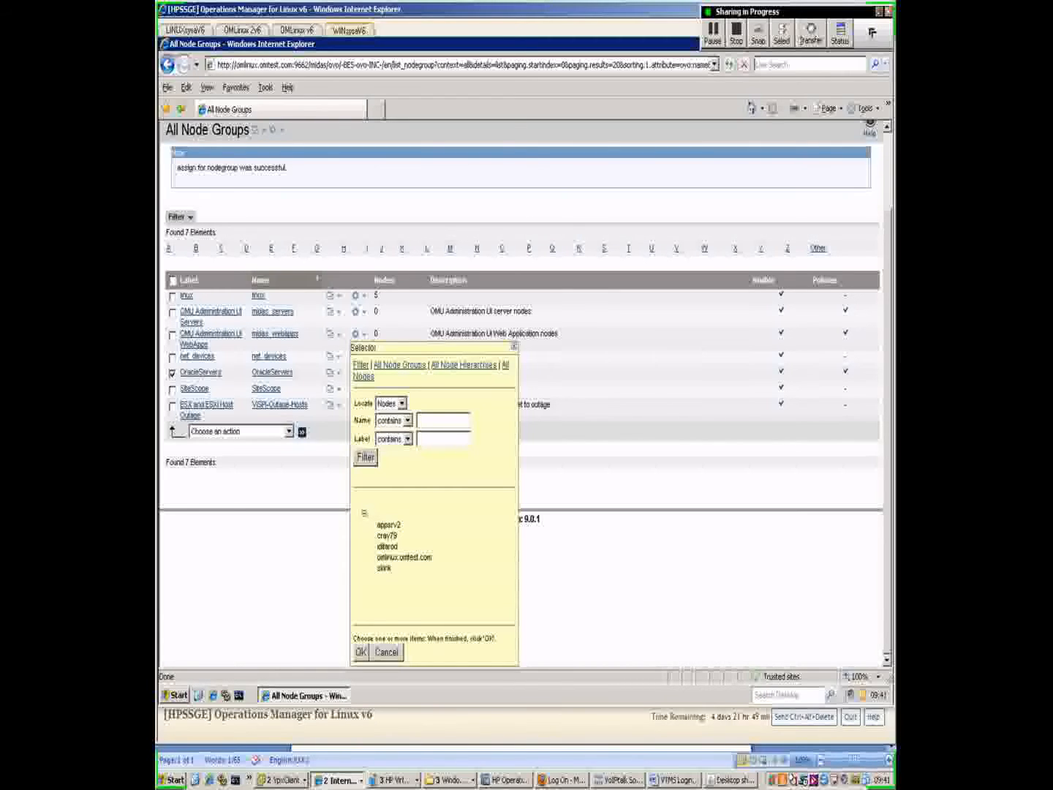
left_click(405, 557)
left_click(361, 652)
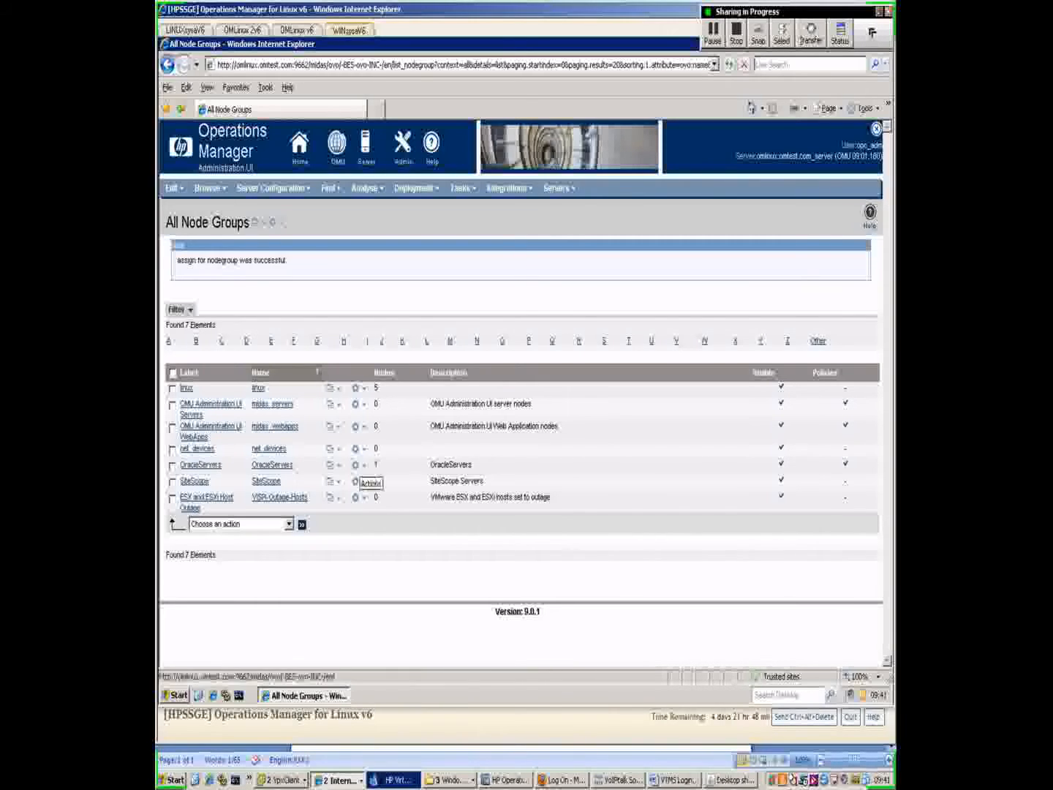
Step: Deploy only policies to OracleServers, commented 'Deploy Test Oracle Policies', excluding actions, monitors, commands and instrumentation
left_click(356, 464)
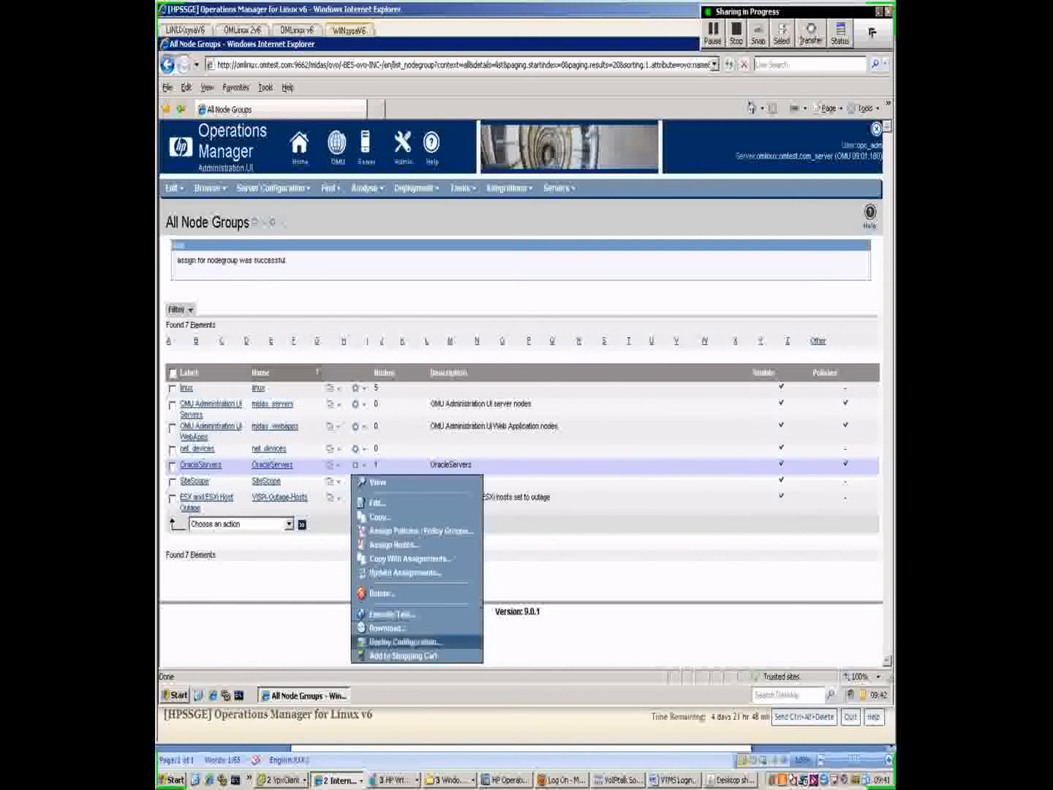
left_click(405, 642)
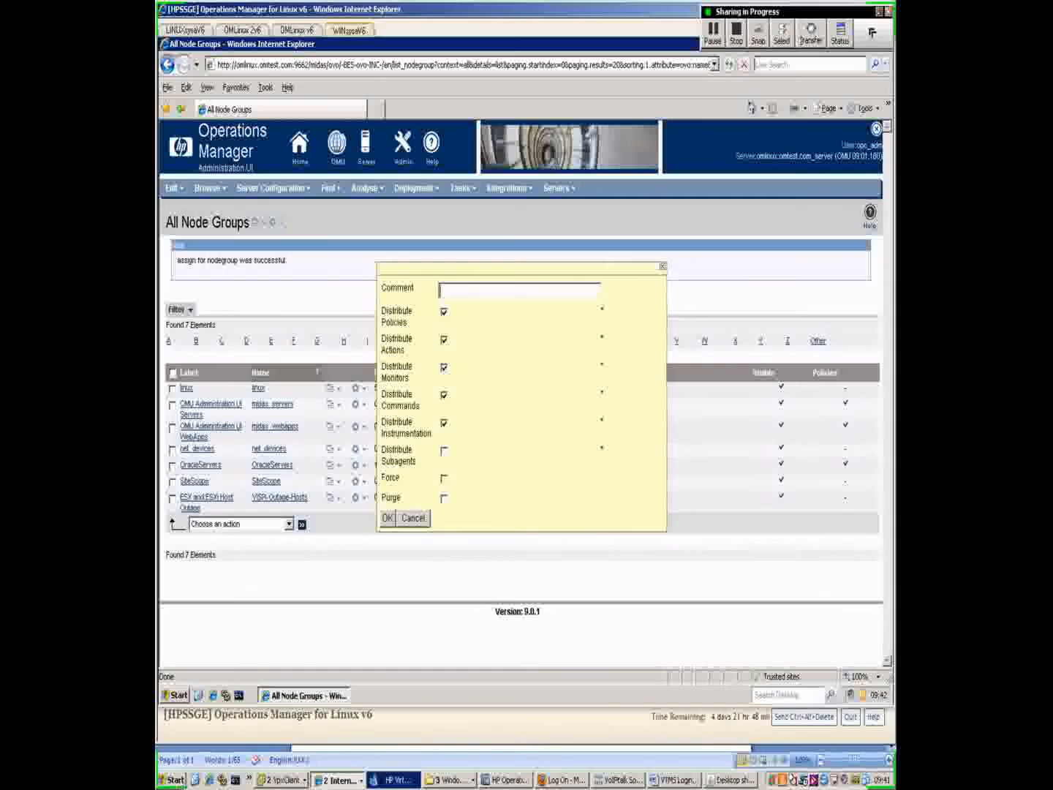
type("Deploy Test Oracle Poli")
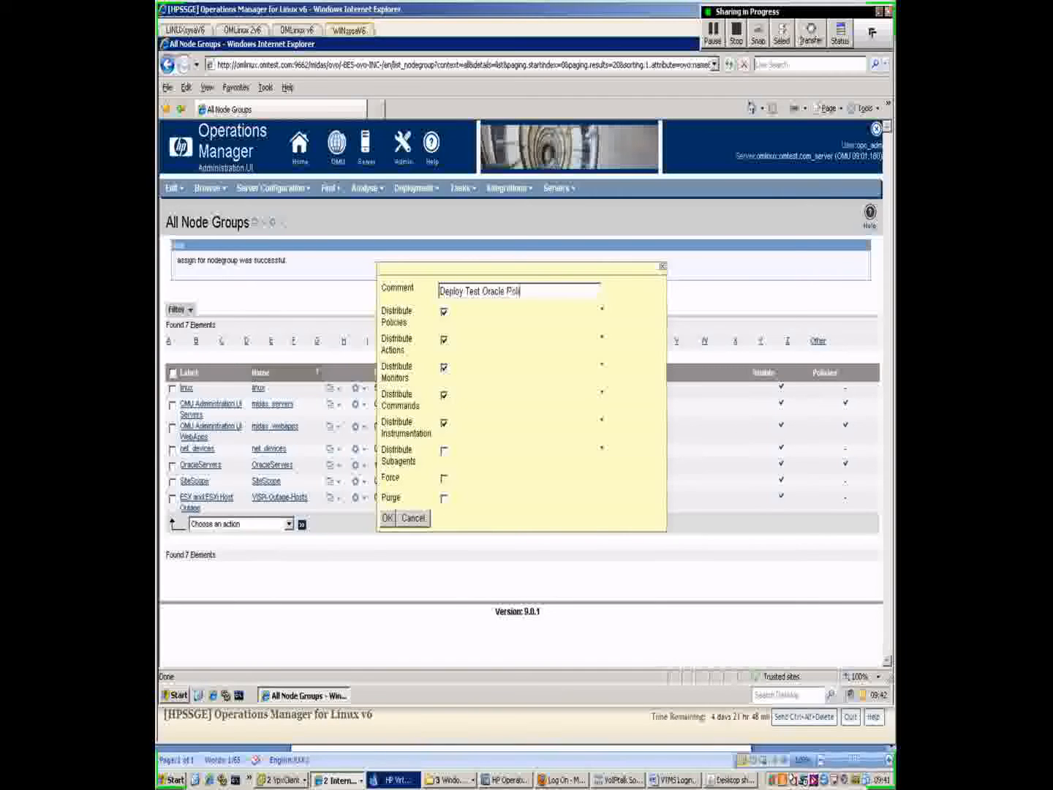
type("cies")
left_click(444, 340)
left_click(443, 368)
left_click(444, 396)
left_click(444, 424)
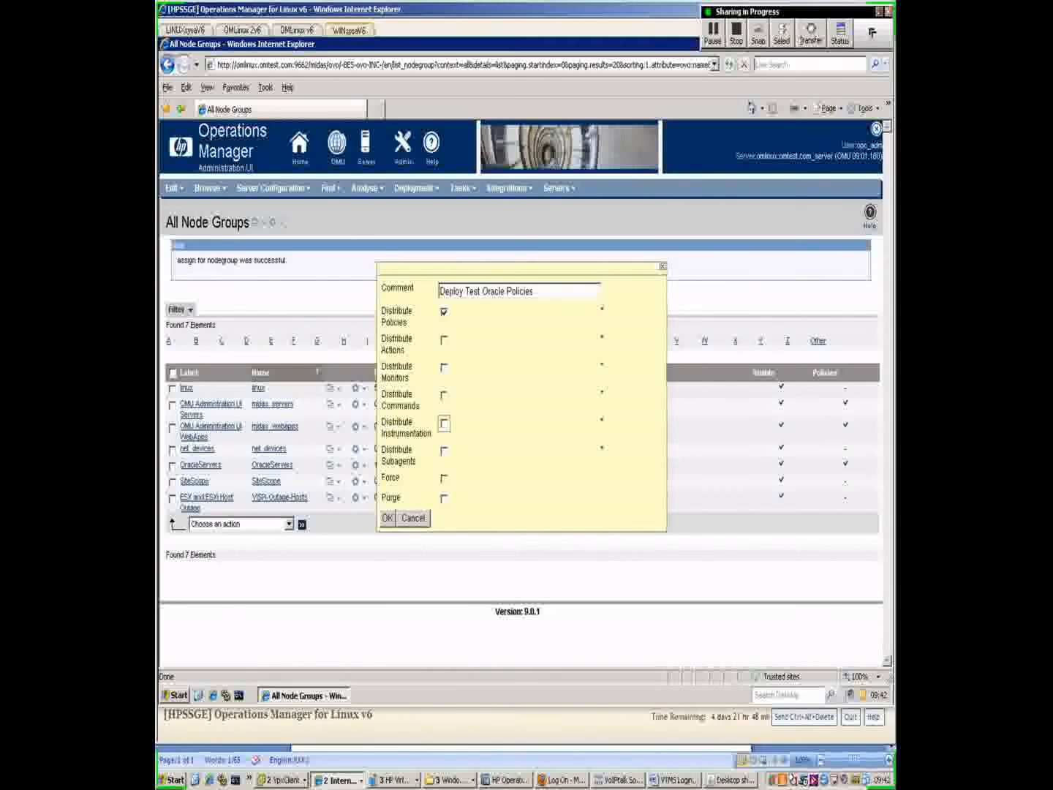
left_click(388, 518)
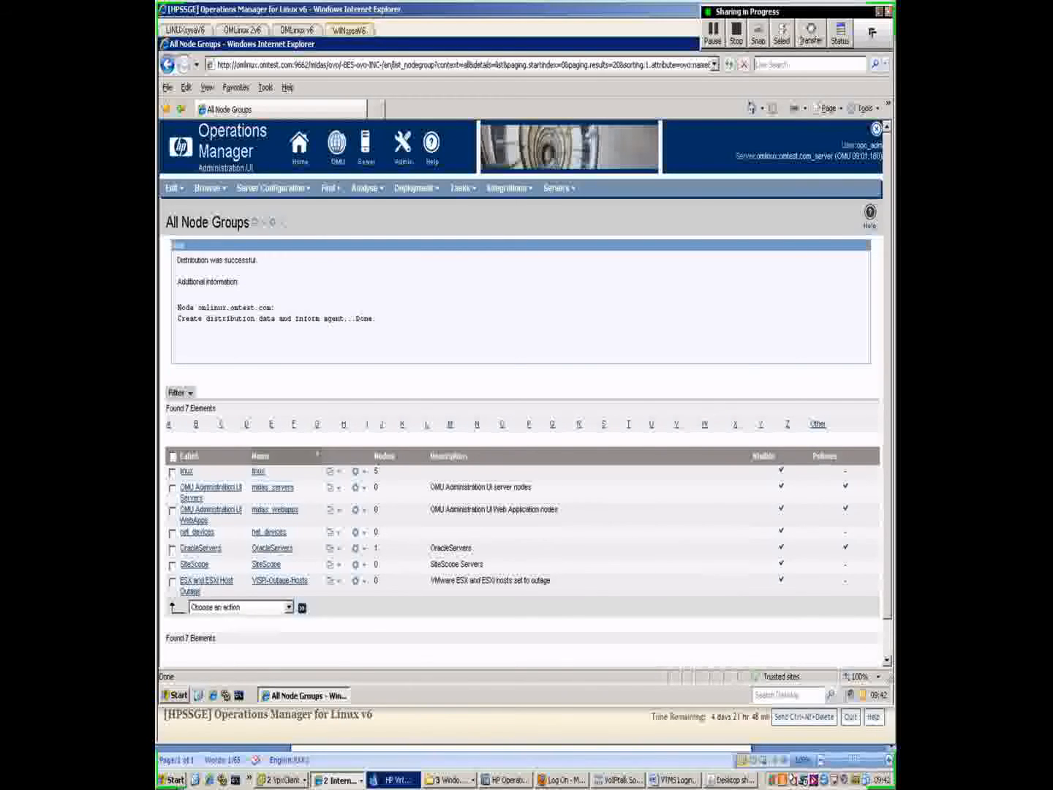
Step: Note the distribution success message, then minimize the All Node Groups browser window
left_click_drag(178, 260, 275, 308)
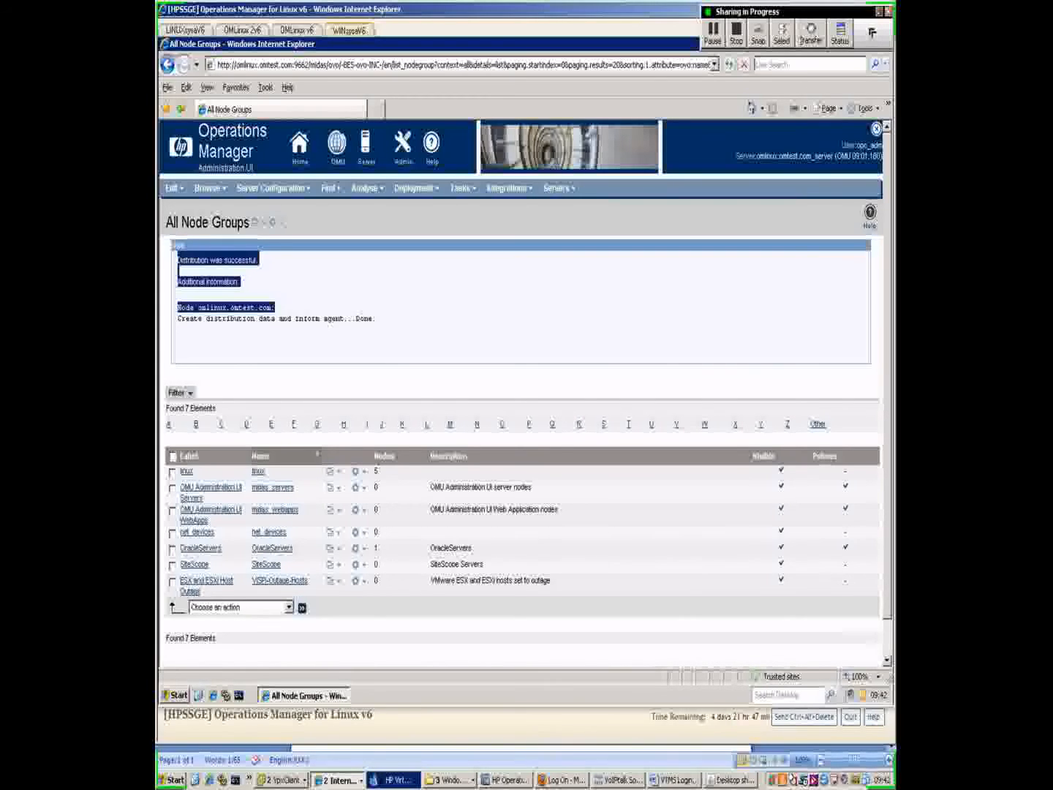
left_click_drag(497, 10, 457, 85)
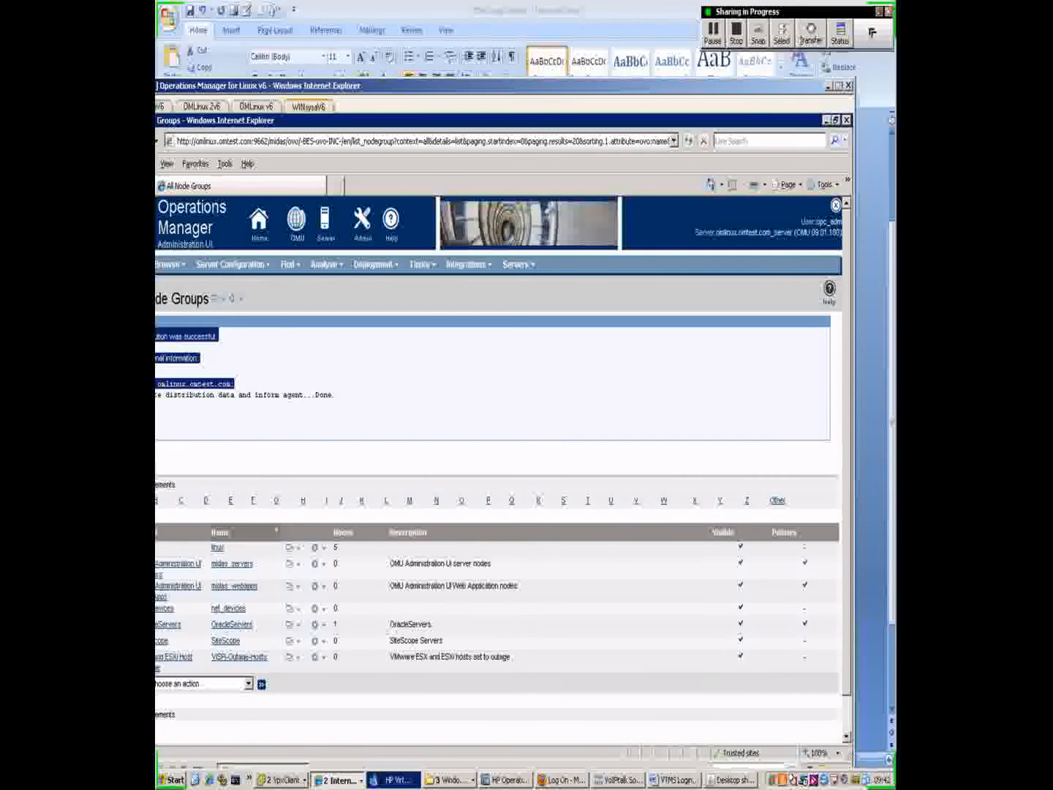
left_click(827, 121)
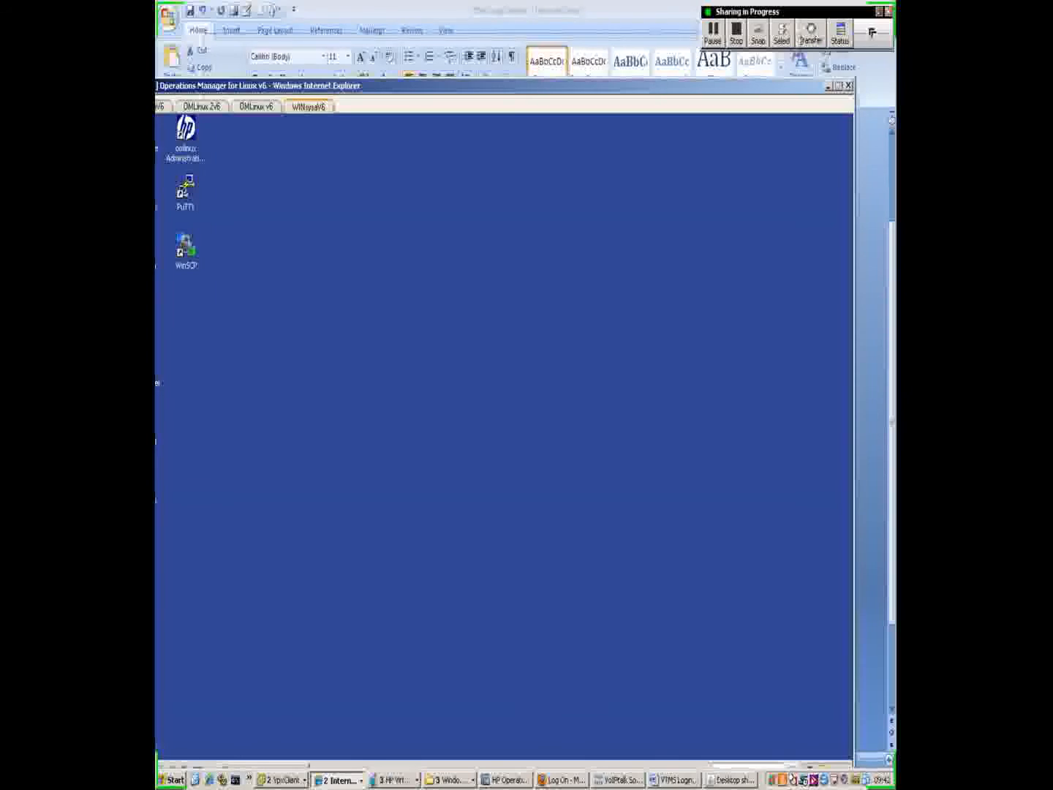
left_click_drag(468, 85, 556, 32)
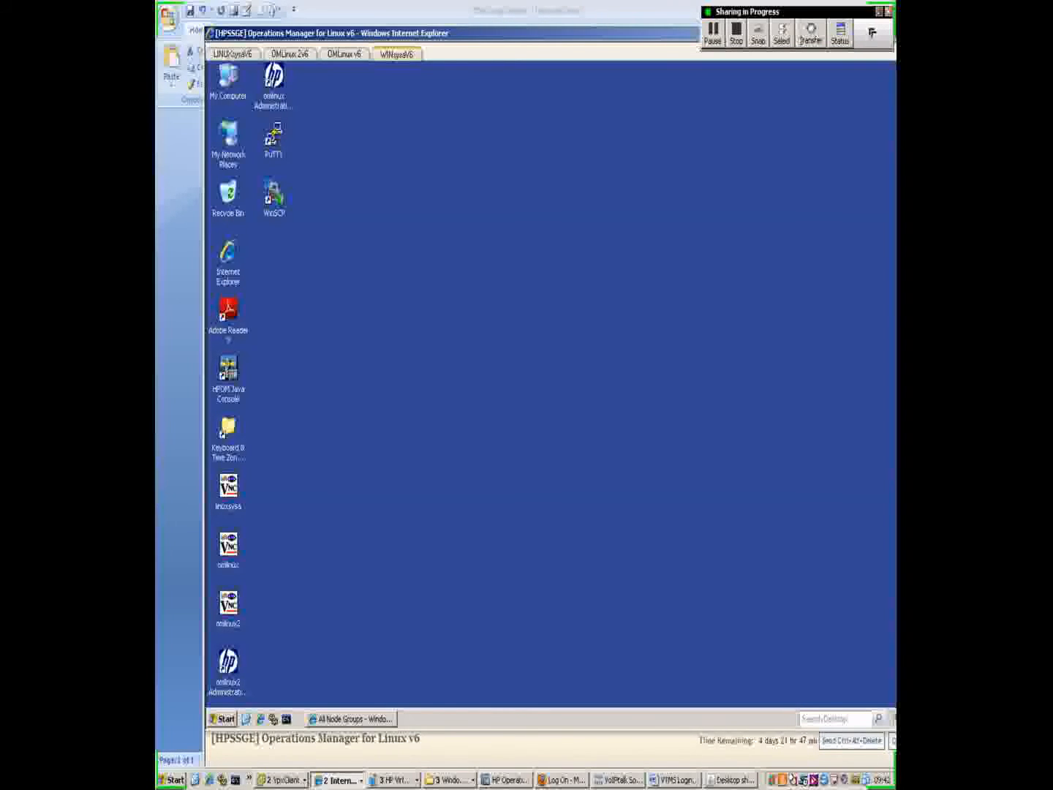
Step: Open the omlinux VNC session, run ovpolicy -list and highlight the enabled 'Oracle Errorrs' policy
double_click(228, 545)
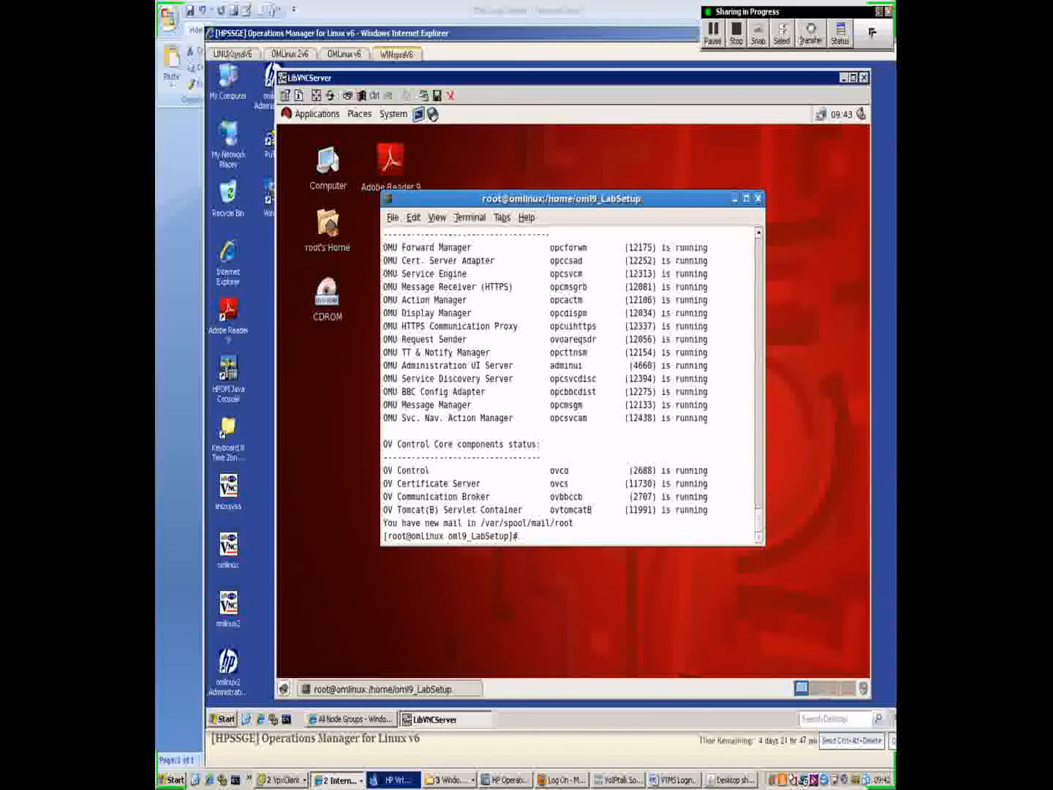
type("ovpolicy -list")
key("Return")
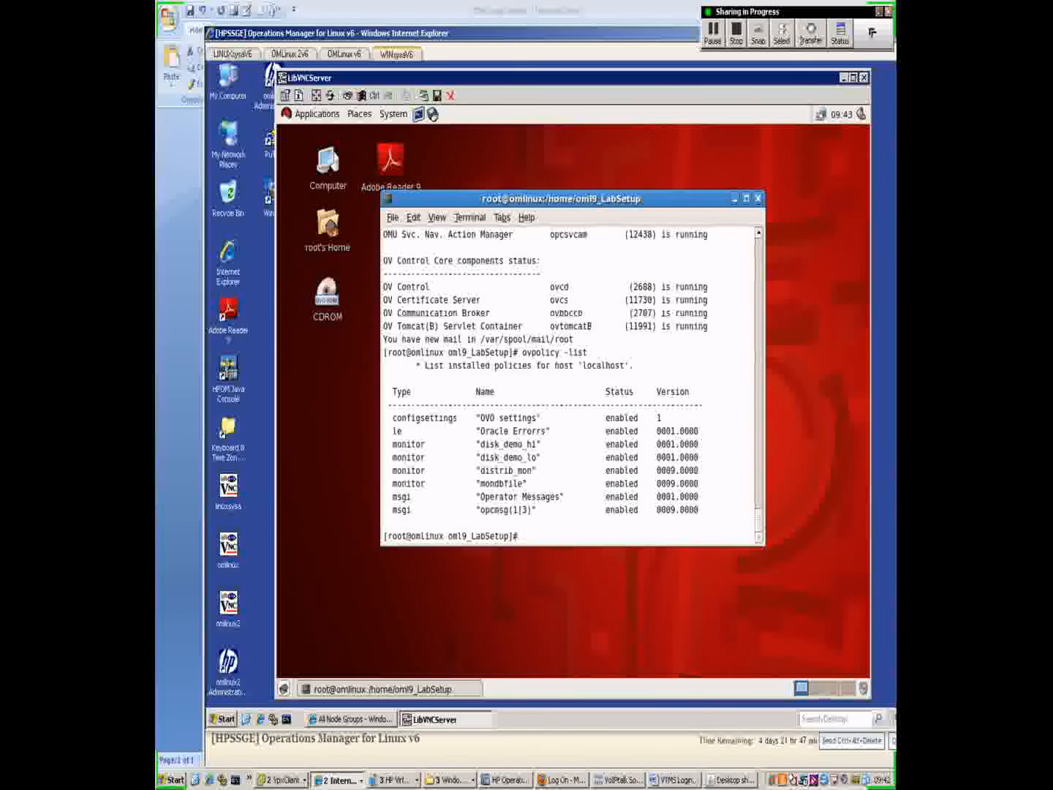
left_click_drag(711, 432, 387, 432)
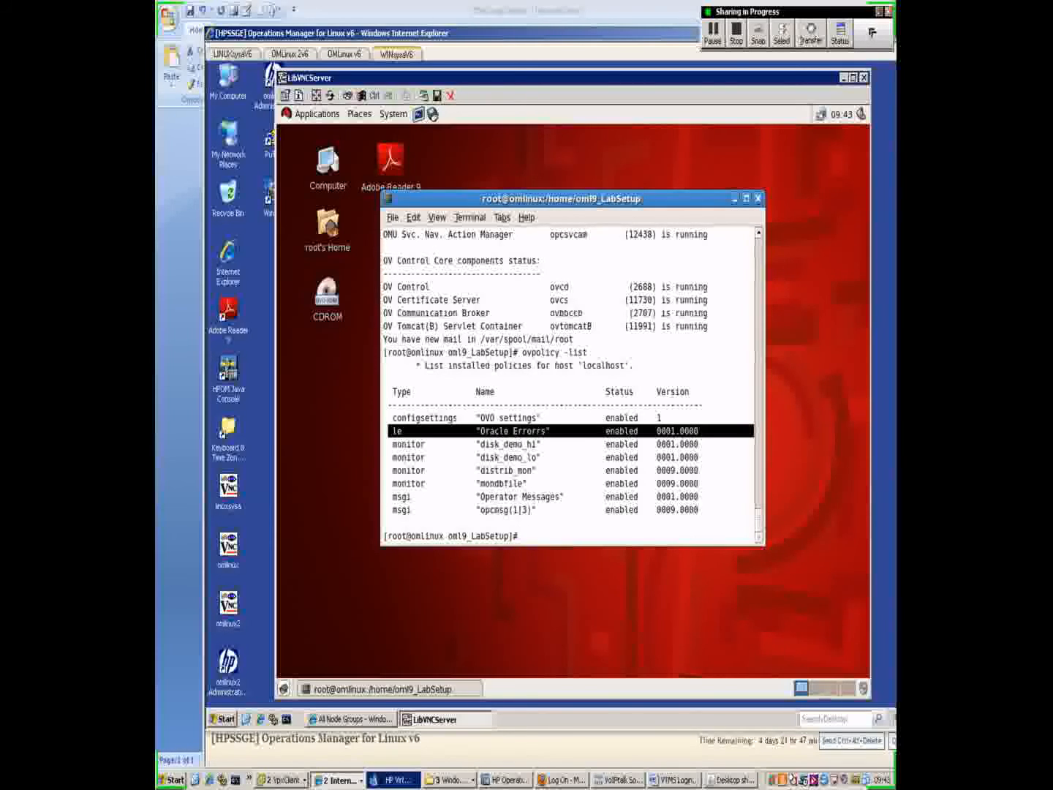
Step: Run echo "Error database has shut down" >>/var/log/oracle.log to simulate an Oracle error
type("echo ")
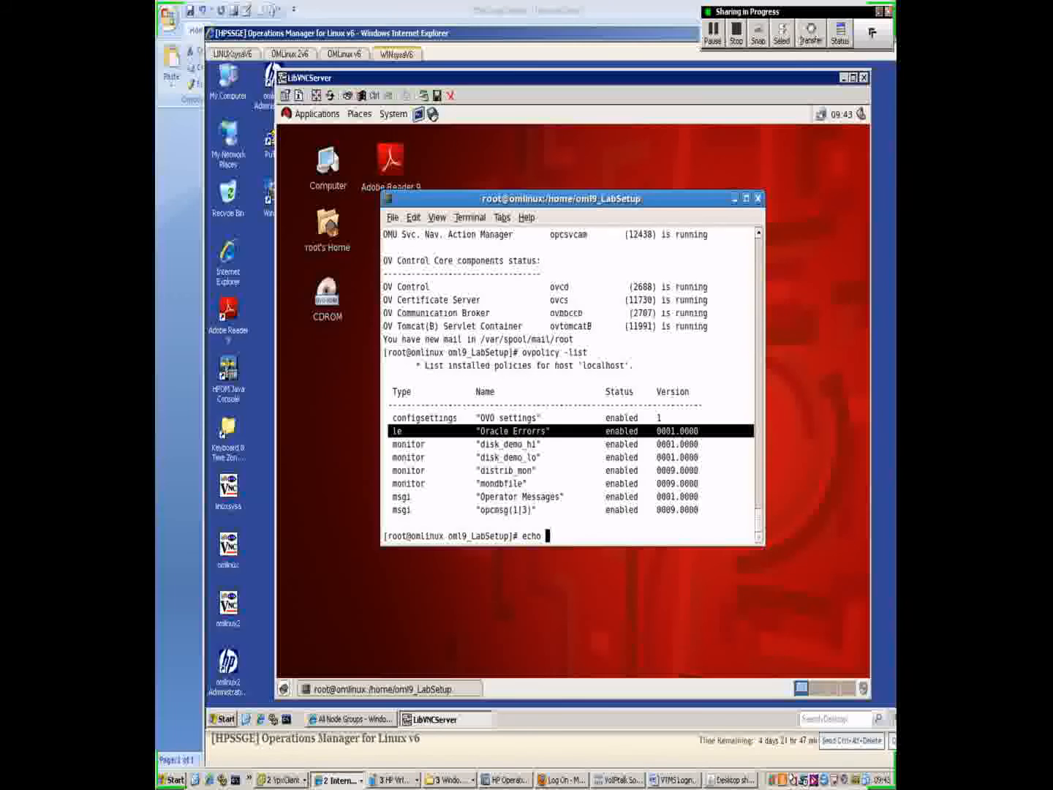
type("\"Error ")
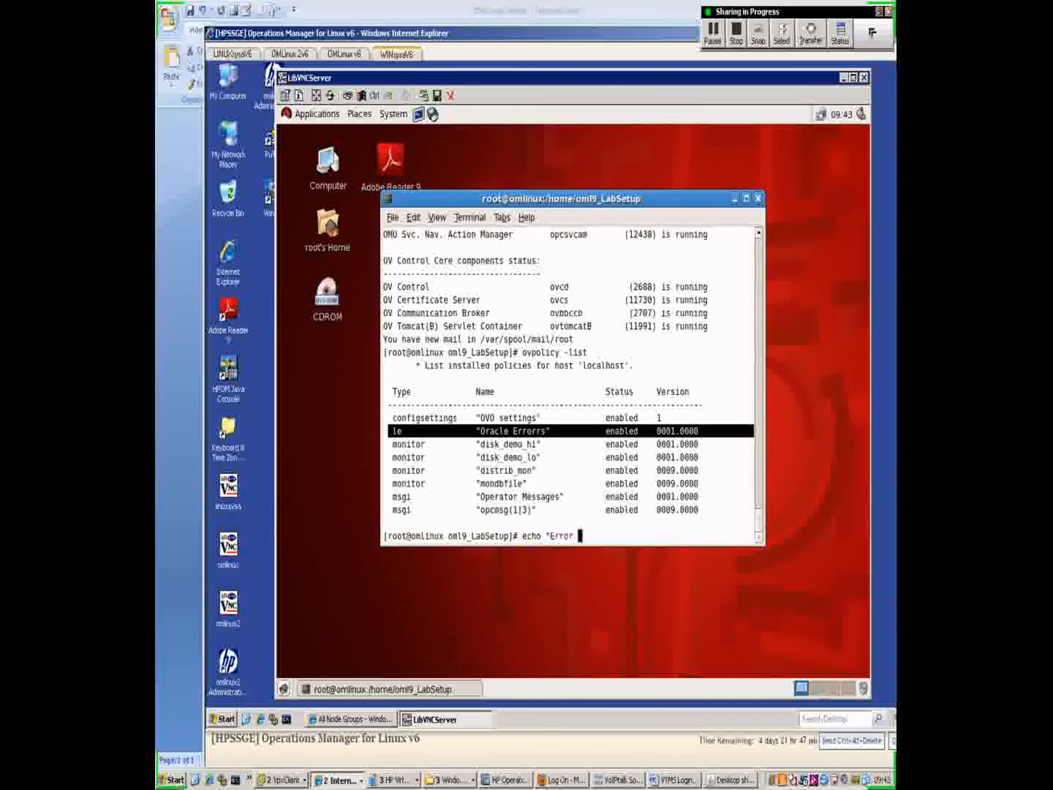
type("database has shut dow")
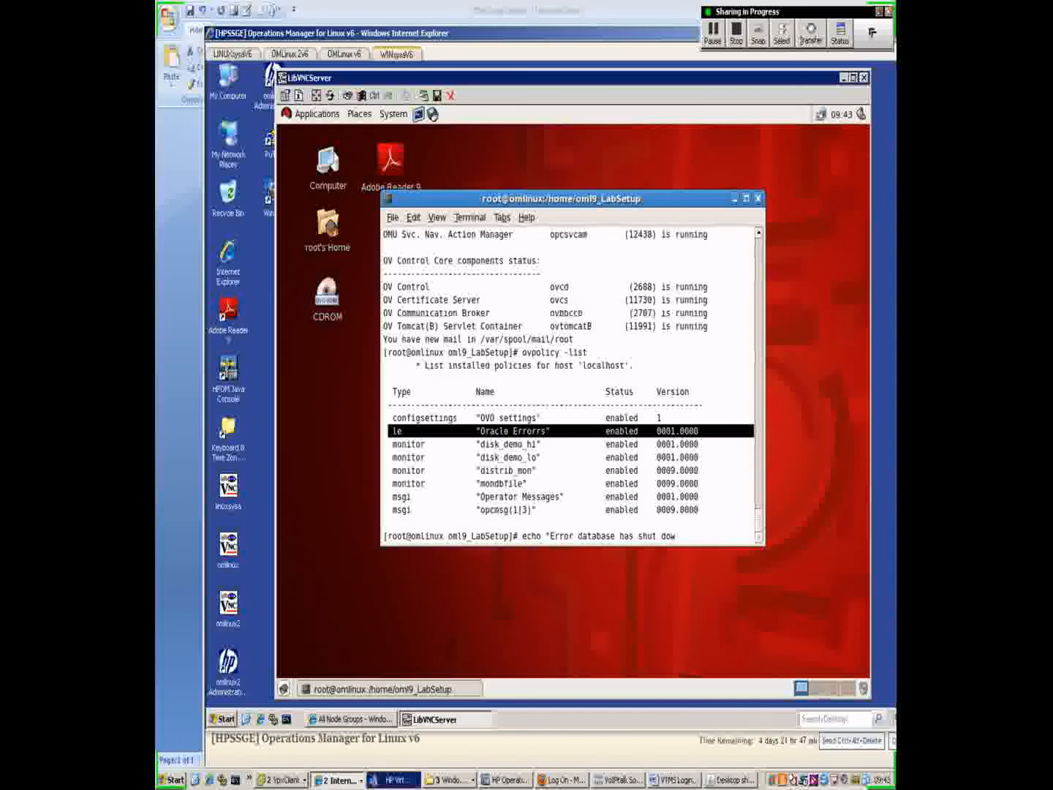
type("n\" >>/var/log/")
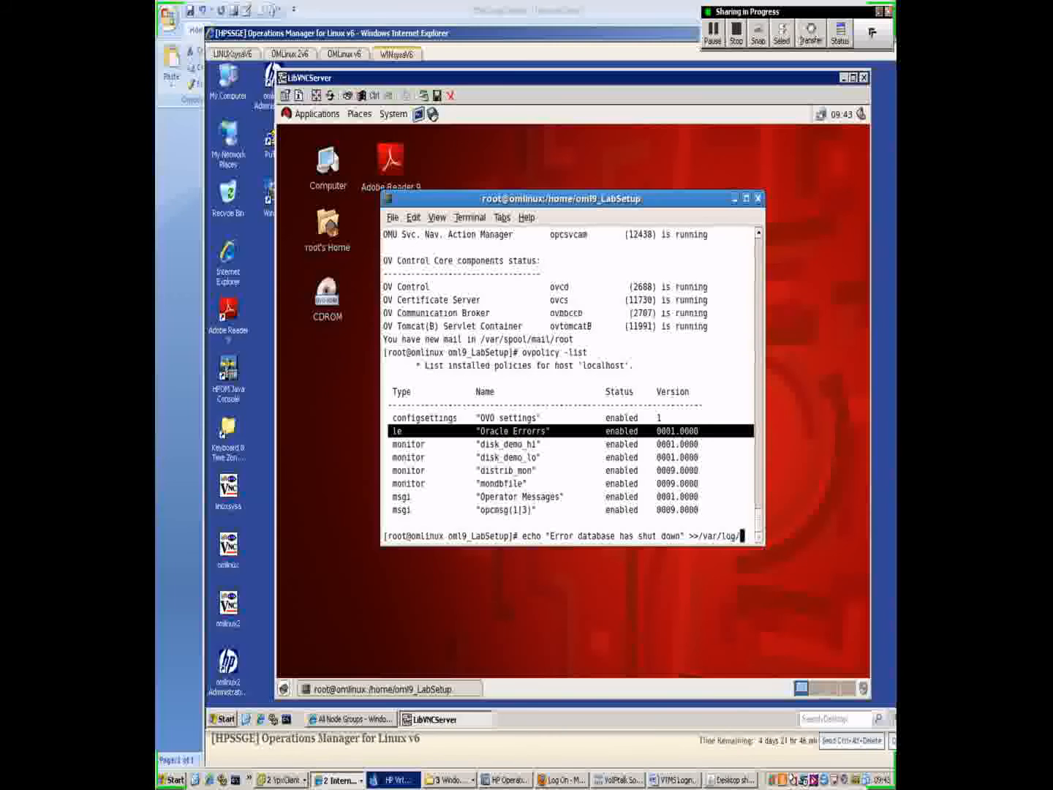
type("oracle.log")
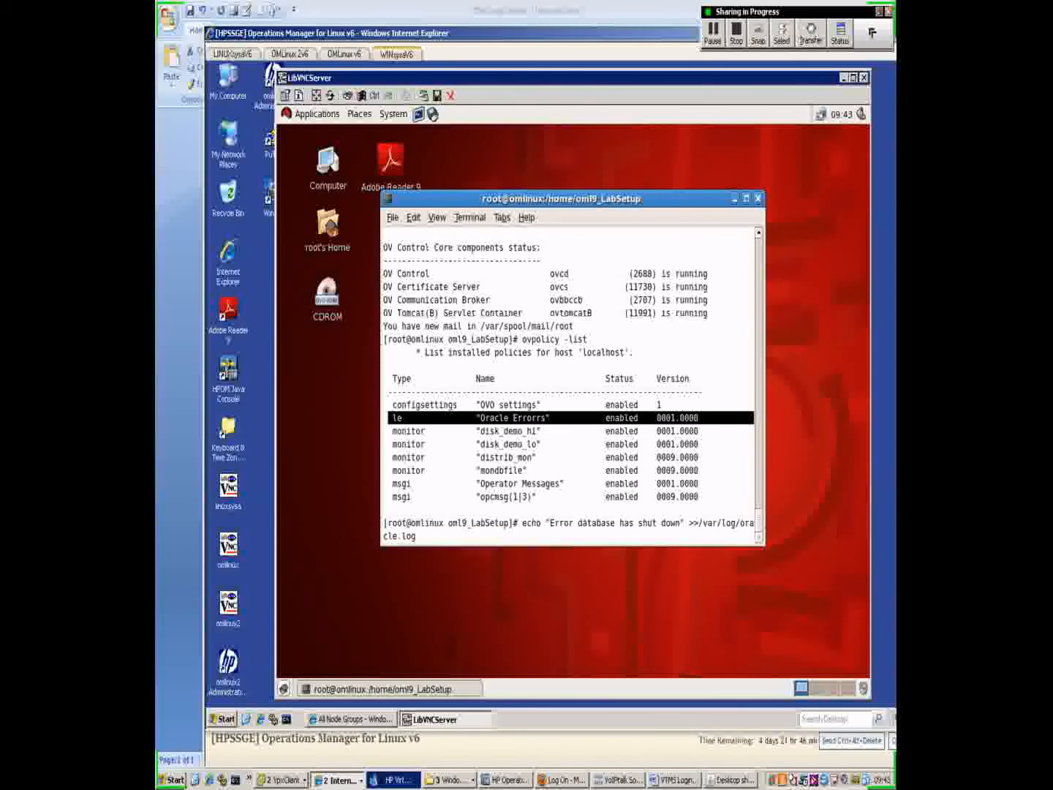
key("Return")
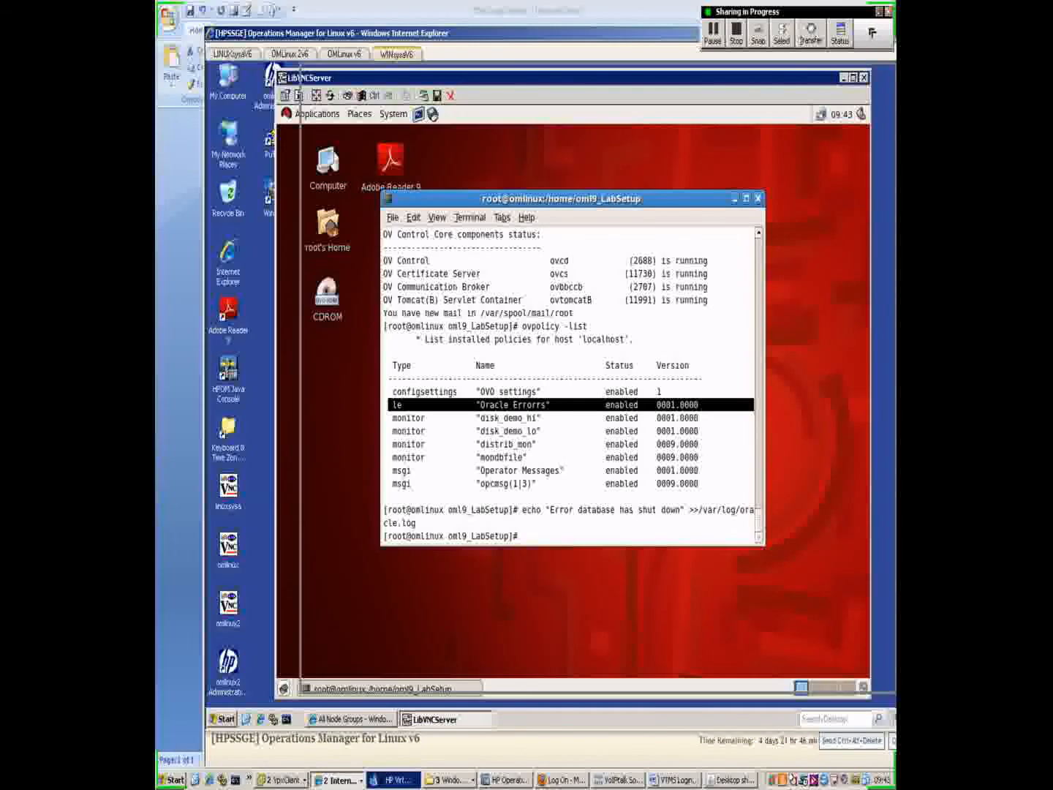
left_click_drag(550, 72, 570, 72)
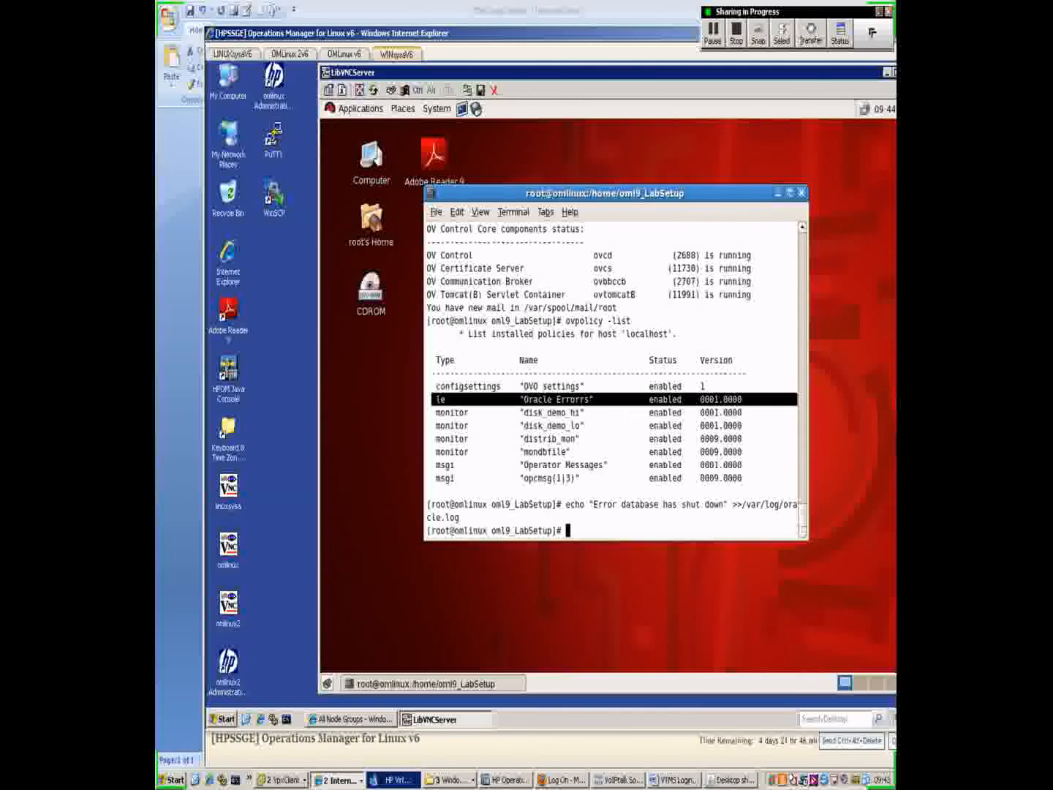
Step: Launch the HPOM Java Console and enter the operator's user name and password
double_click(228, 371)
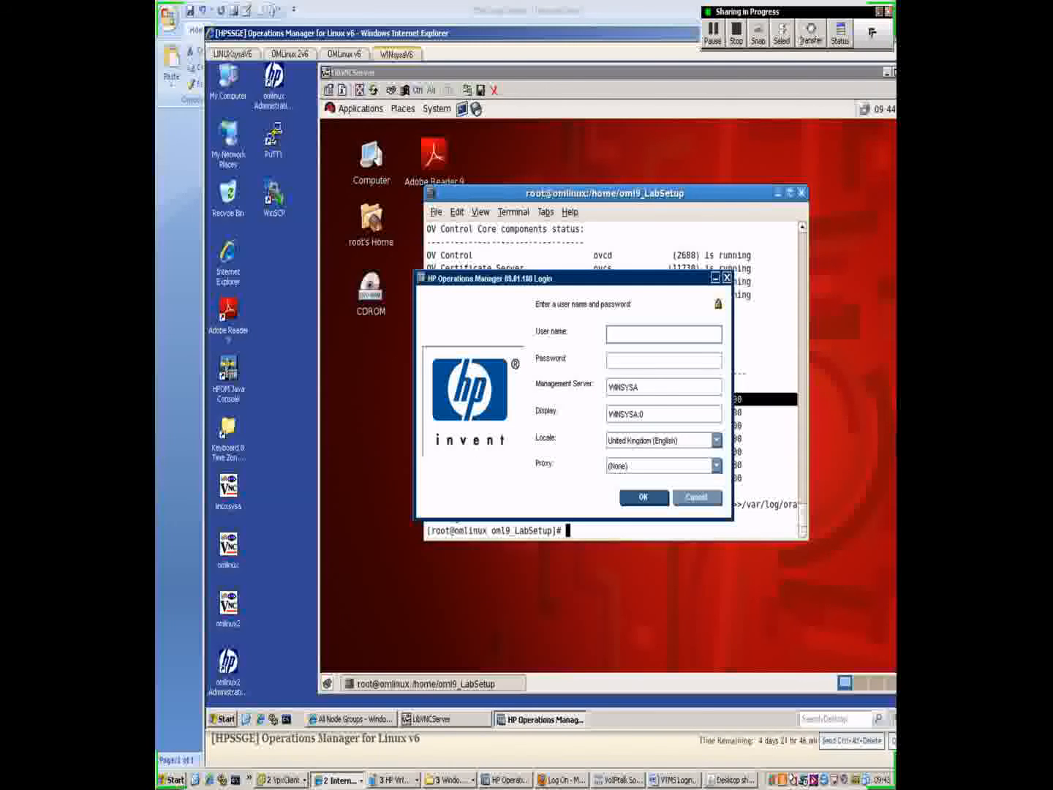
type("oracle")
key("Tab")
type("or")
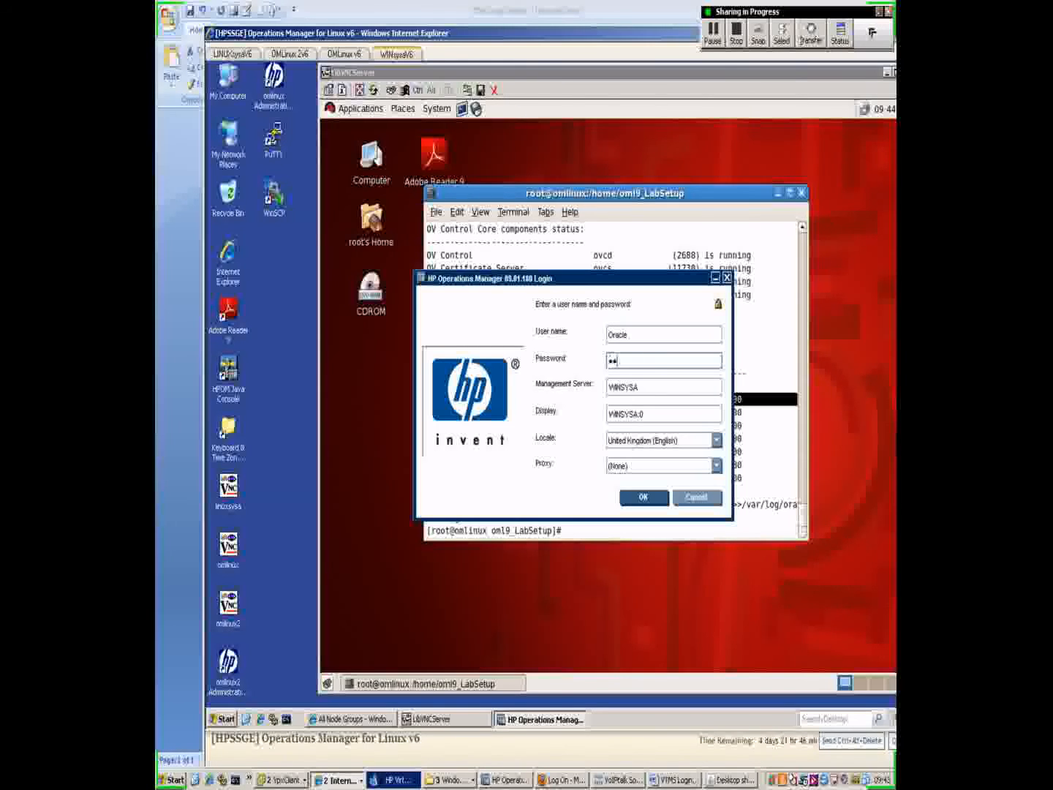
type("acle1")
key("BackSpace")
key("BackSpace")
key("BackSpace")
key("BackSpace")
key("BackSpace")
key("BackSpace")
type("racle")
Step: Set the management server to omlinux, log in and dismiss the startup message
key("Tab")
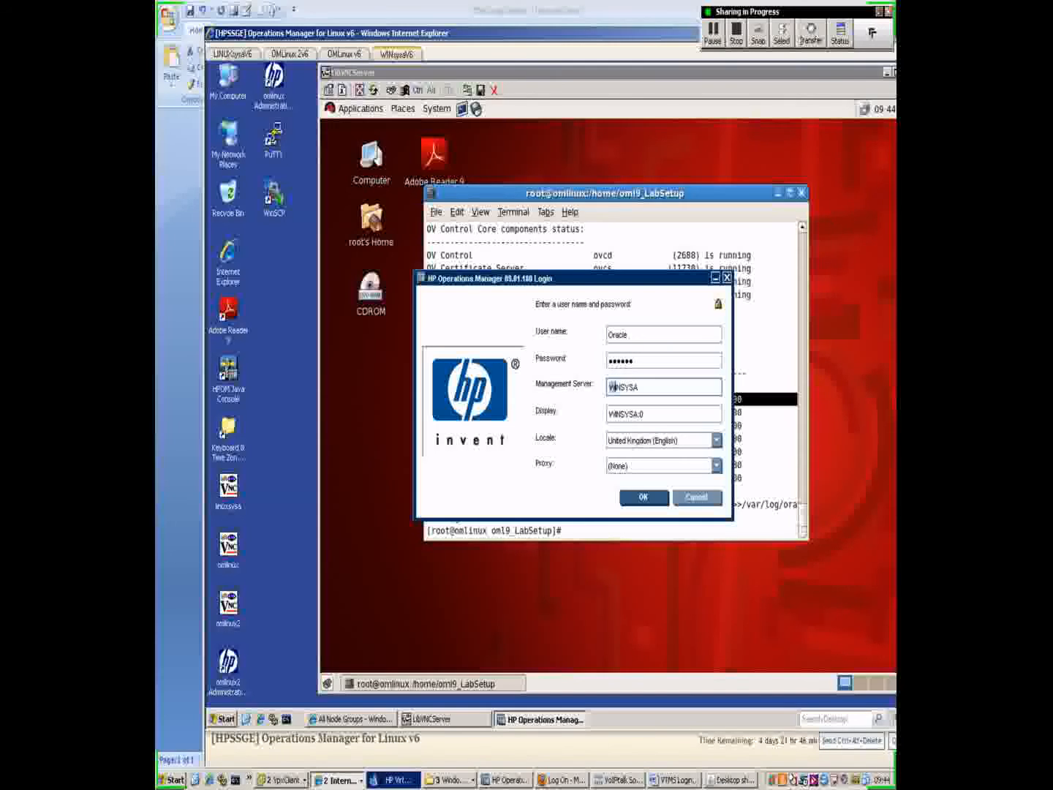
key("ctrl+a")
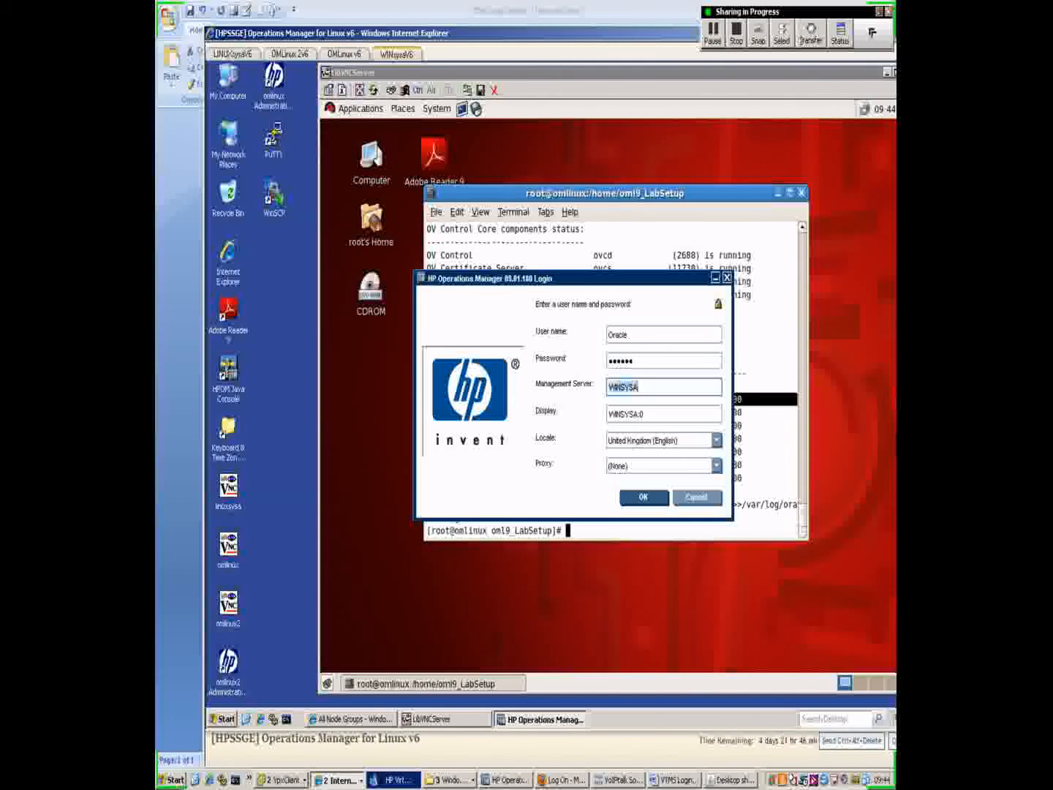
type("o")
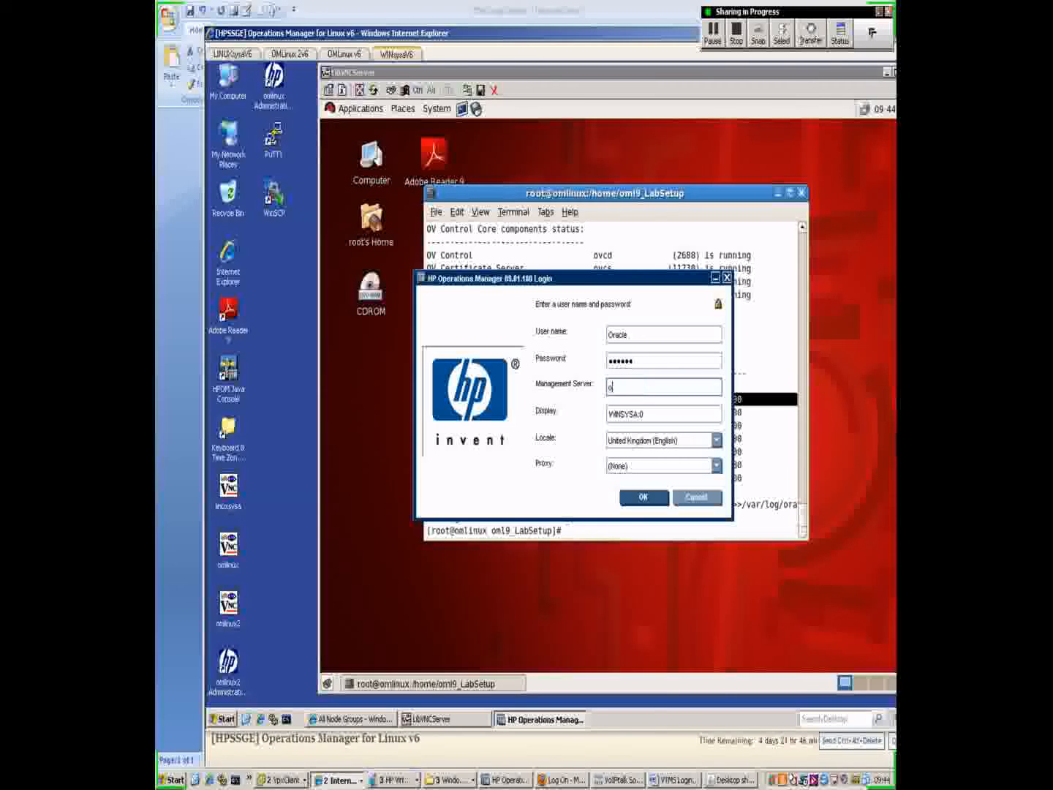
type("mlinux")
key("Return")
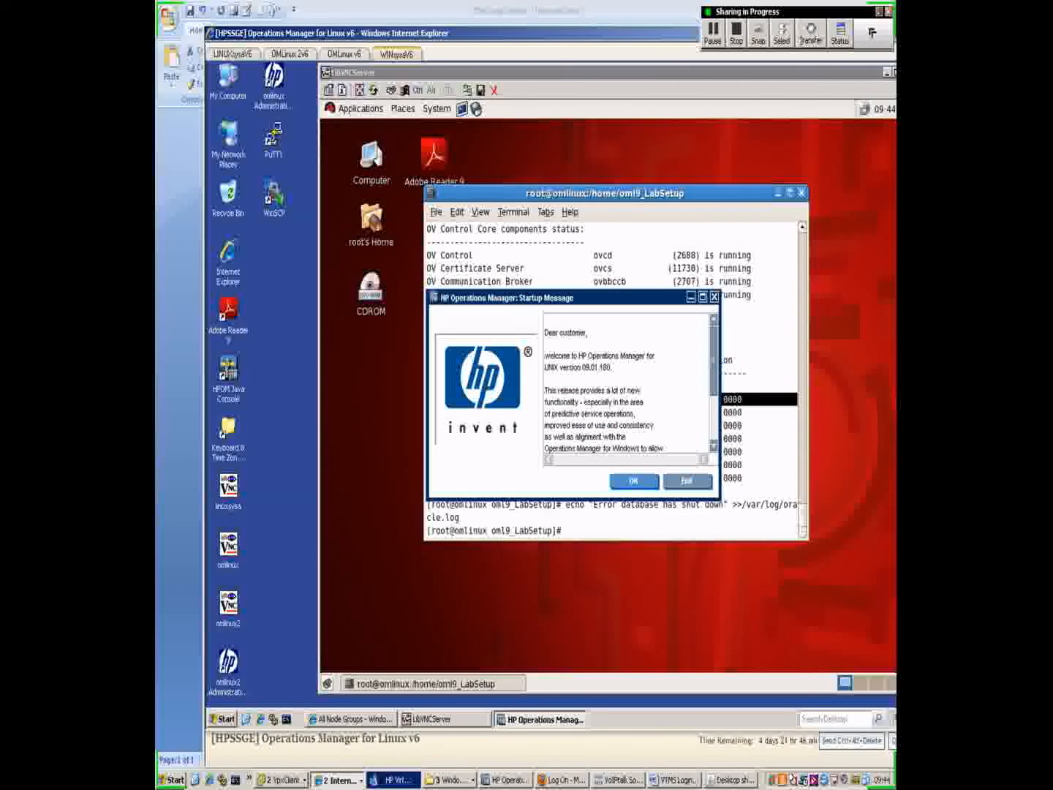
key("Return")
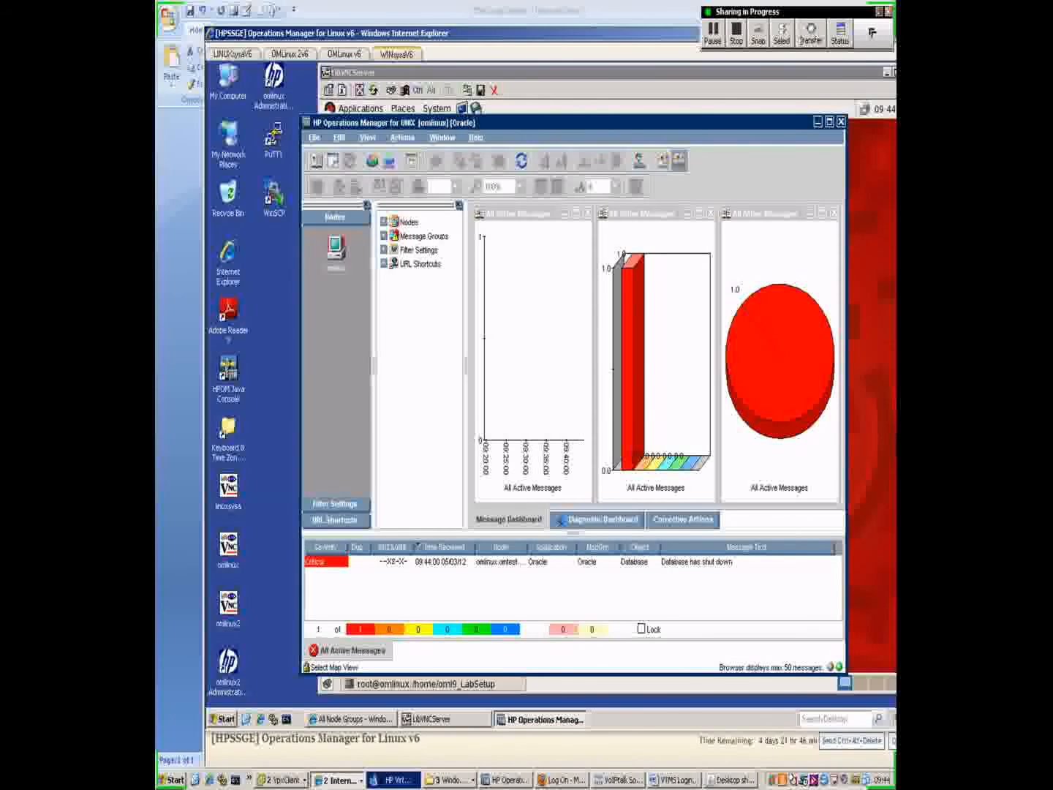
Step: Open Message Properties for the critical 'Database has shut down' message from omlinux
left_click_drag(556, 122, 522, 95)
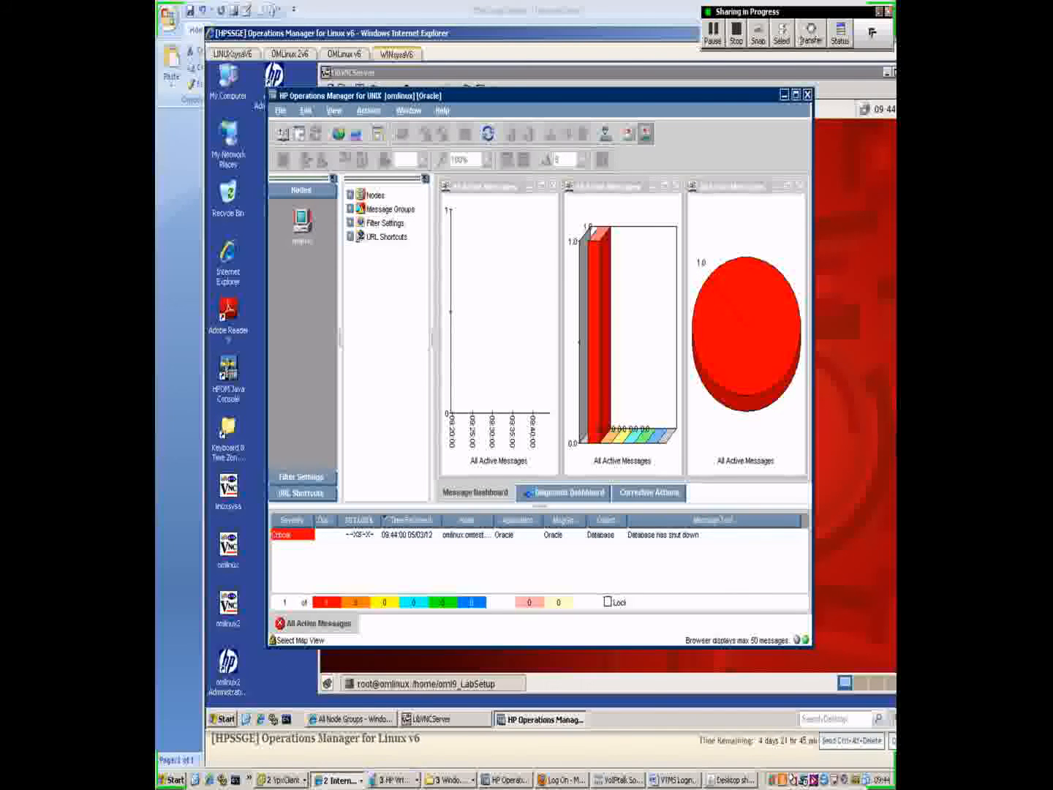
left_click(644, 534)
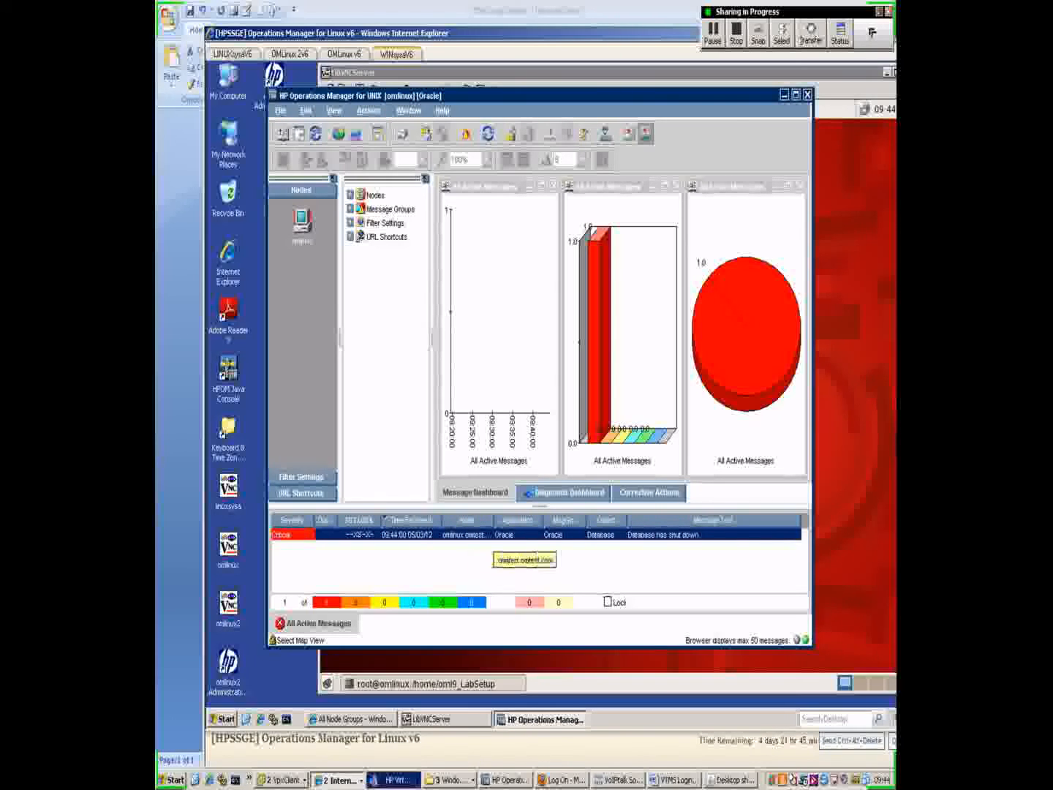
double_click(468, 535)
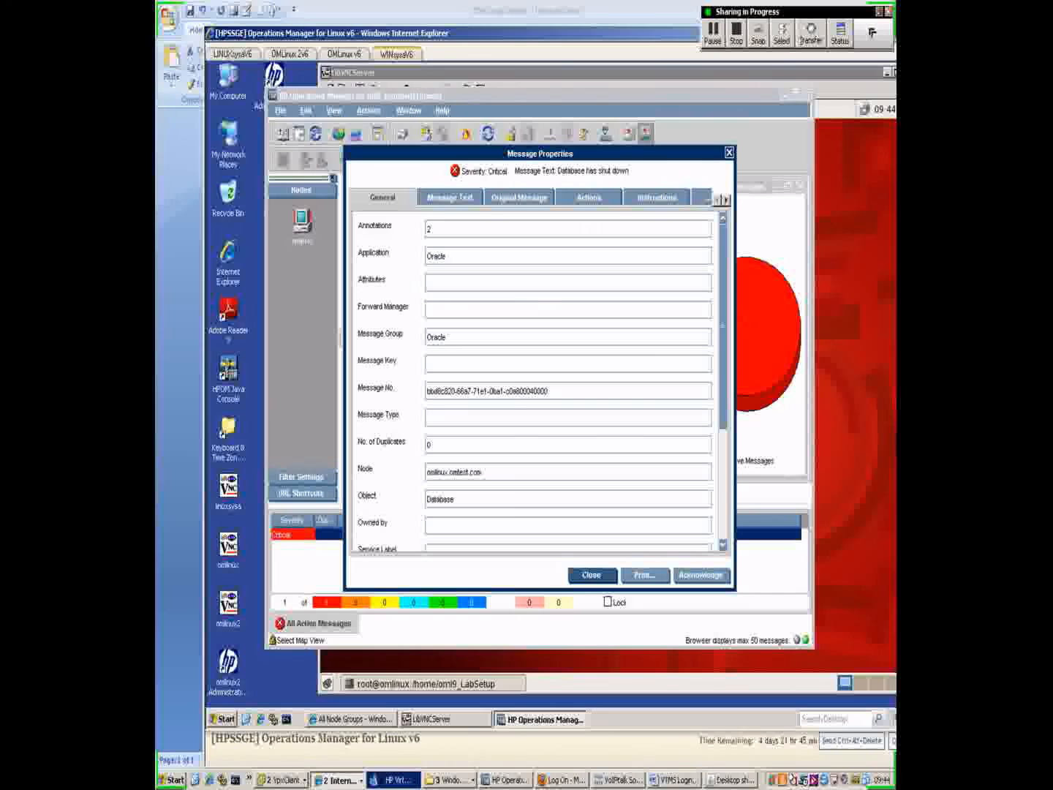
Step: Check the message's source policy on the General tab and its automatic action on the Actions tab
scroll(538, 380, "down", 5)
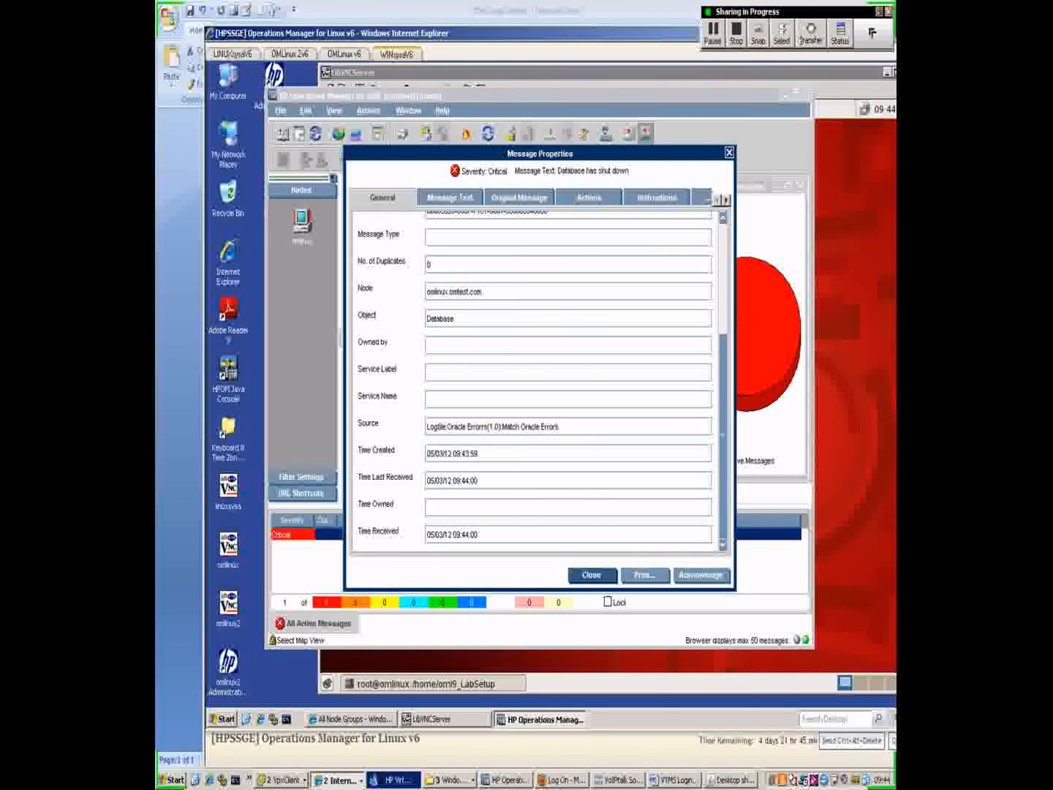
left_click_drag(427, 426, 560, 426)
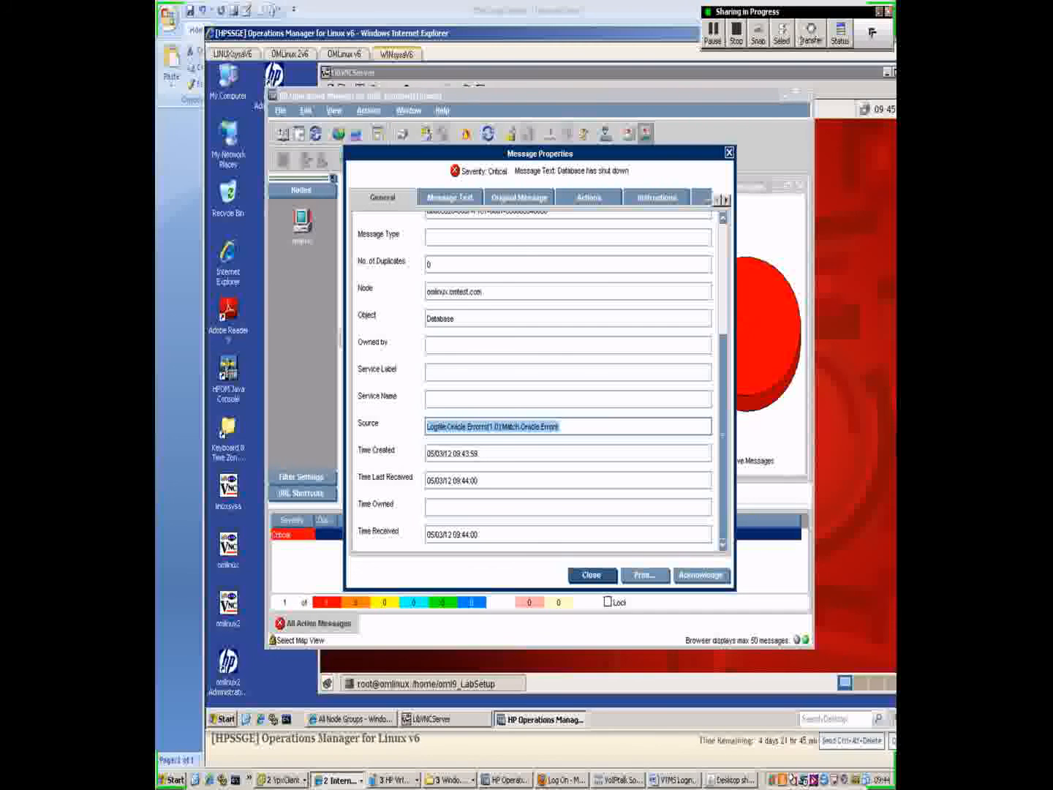
left_click(589, 197)
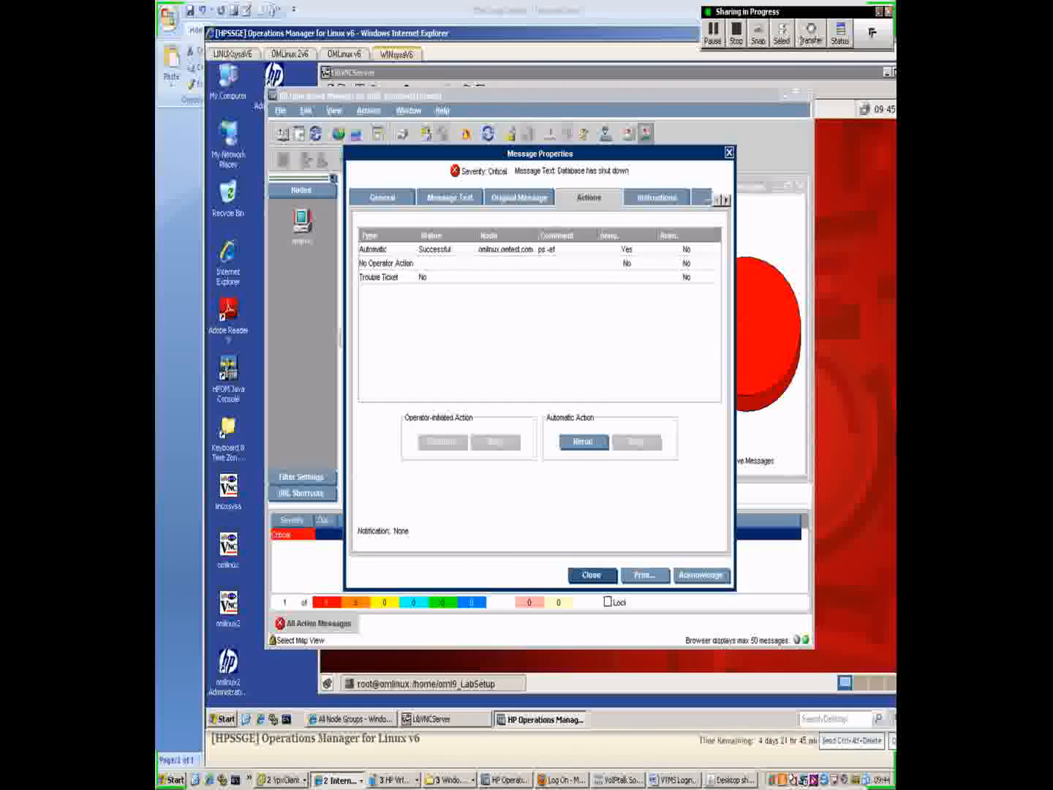
left_click(506, 250)
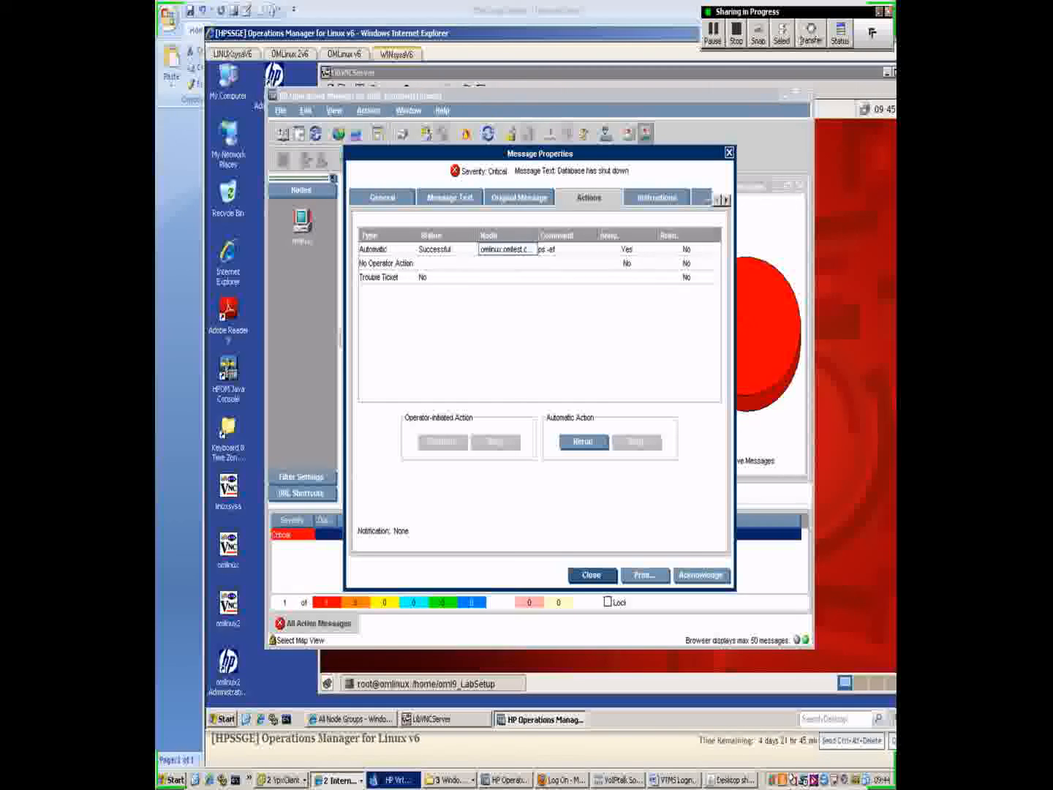
Step: Step through annotations 1 and 2, ending on OpC's ps -ef process listing
left_click(725, 199)
left_click(657, 197)
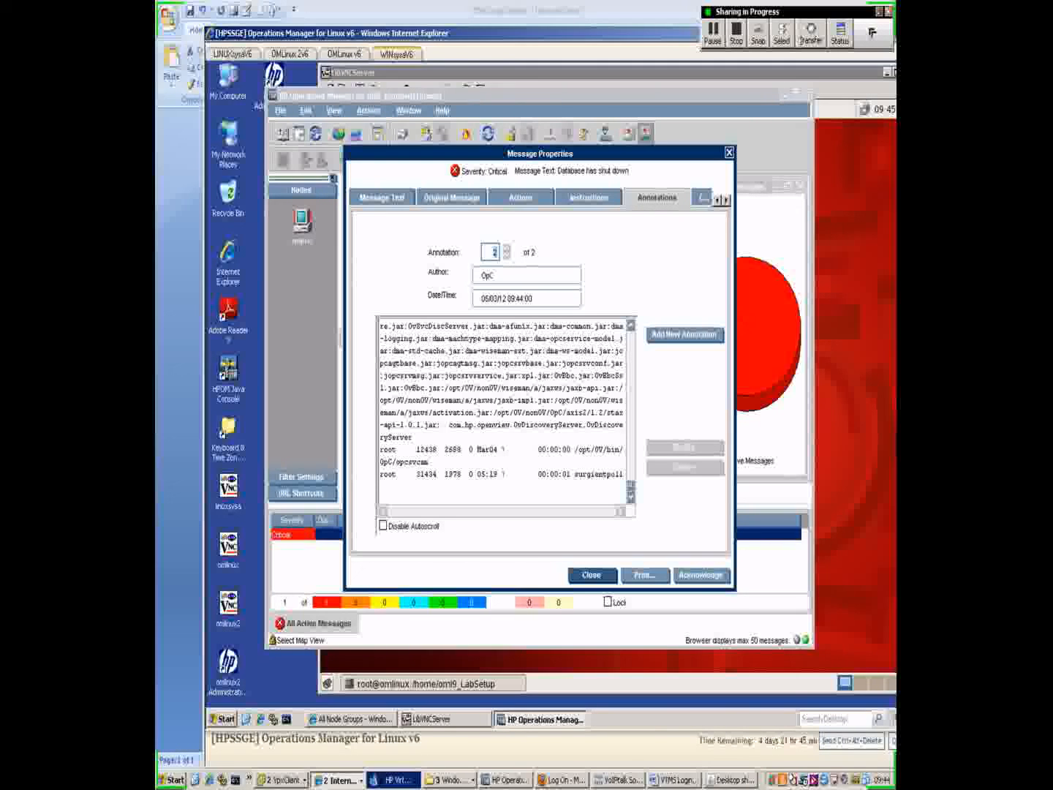
left_click(506, 256)
left_click(506, 248)
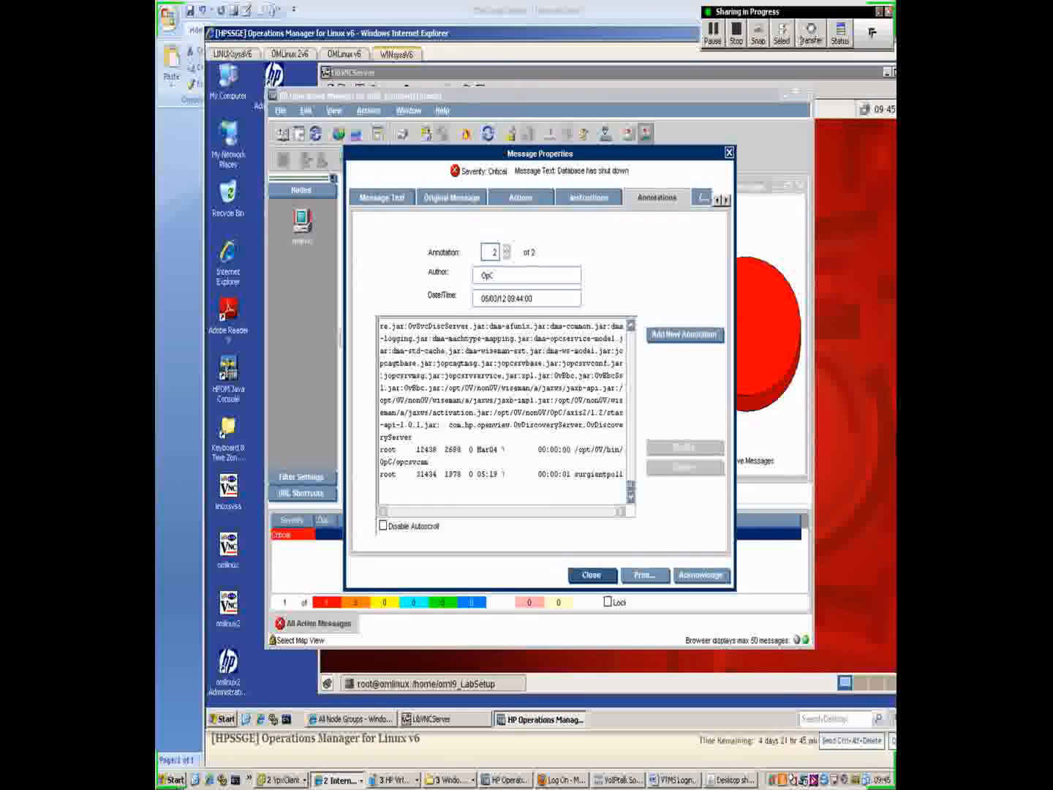
Step: Read the restart-the-database instruction, then close Message Properties to return to the message browser
left_click(589, 197)
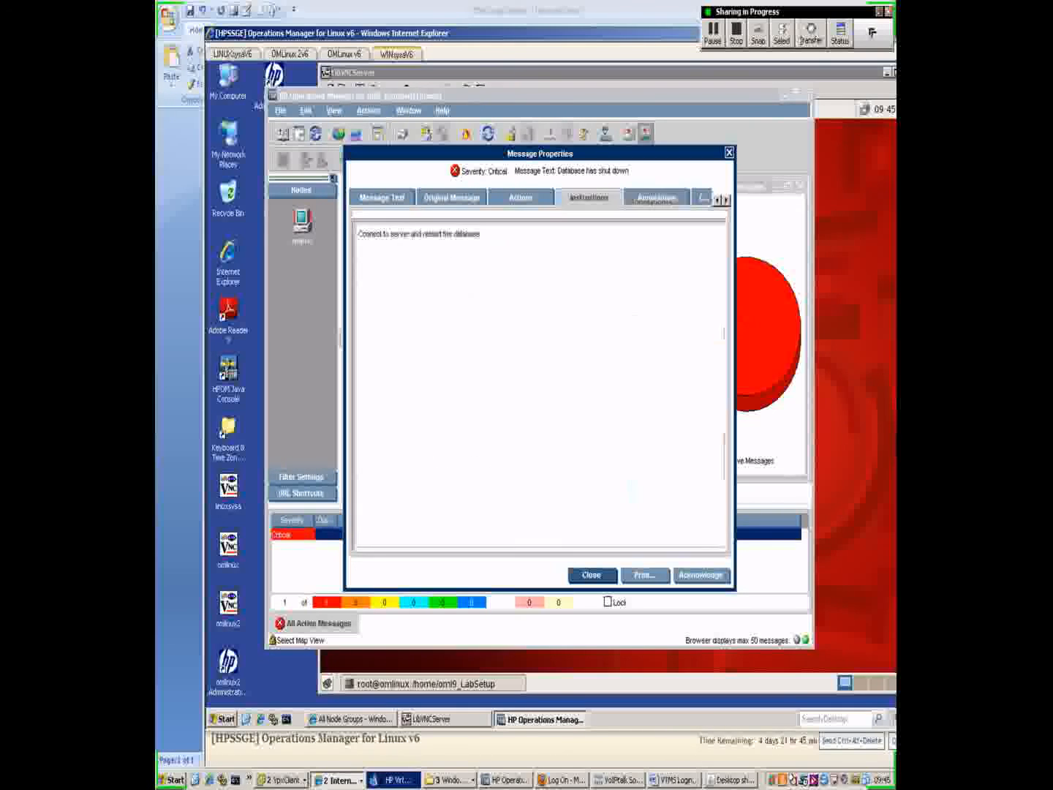
left_click_drag(358, 234, 480, 235)
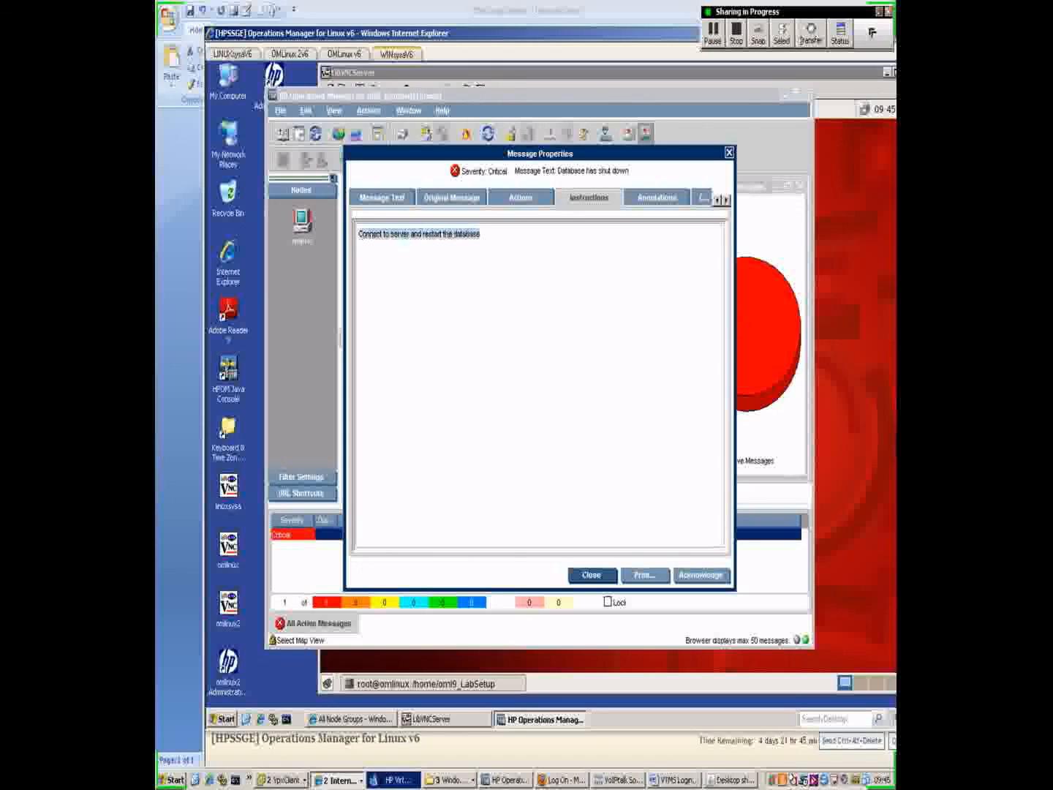
left_click(481, 235)
left_click(592, 576)
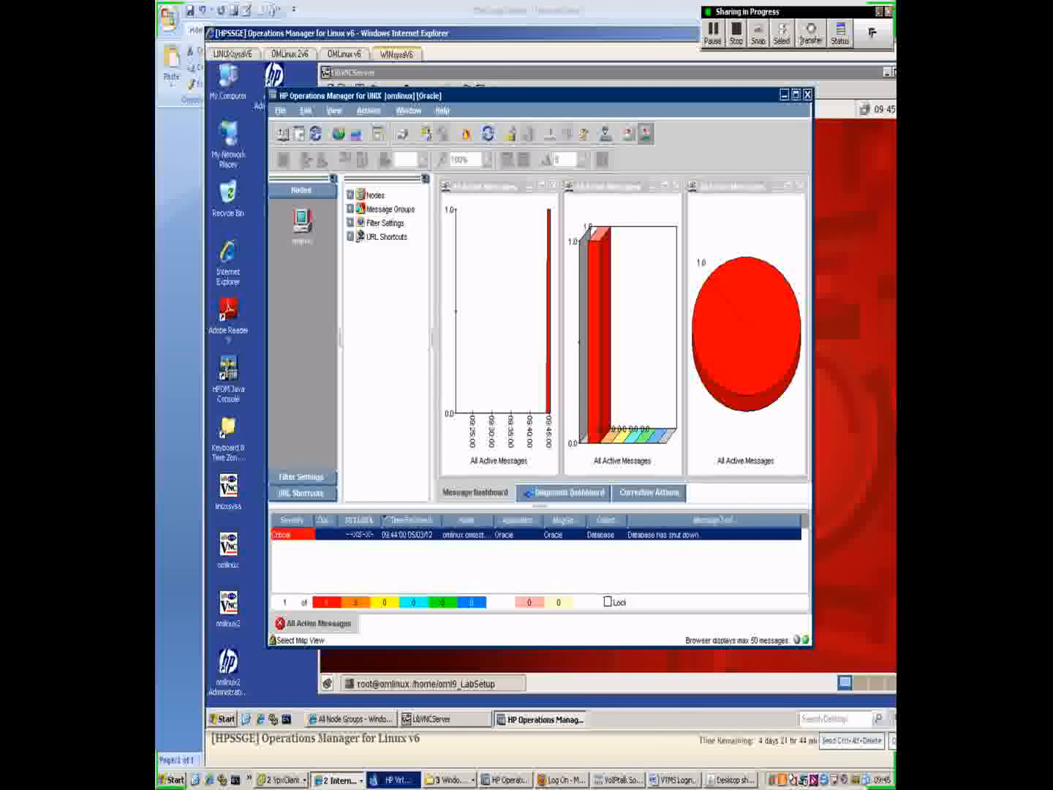
left_click(731, 779)
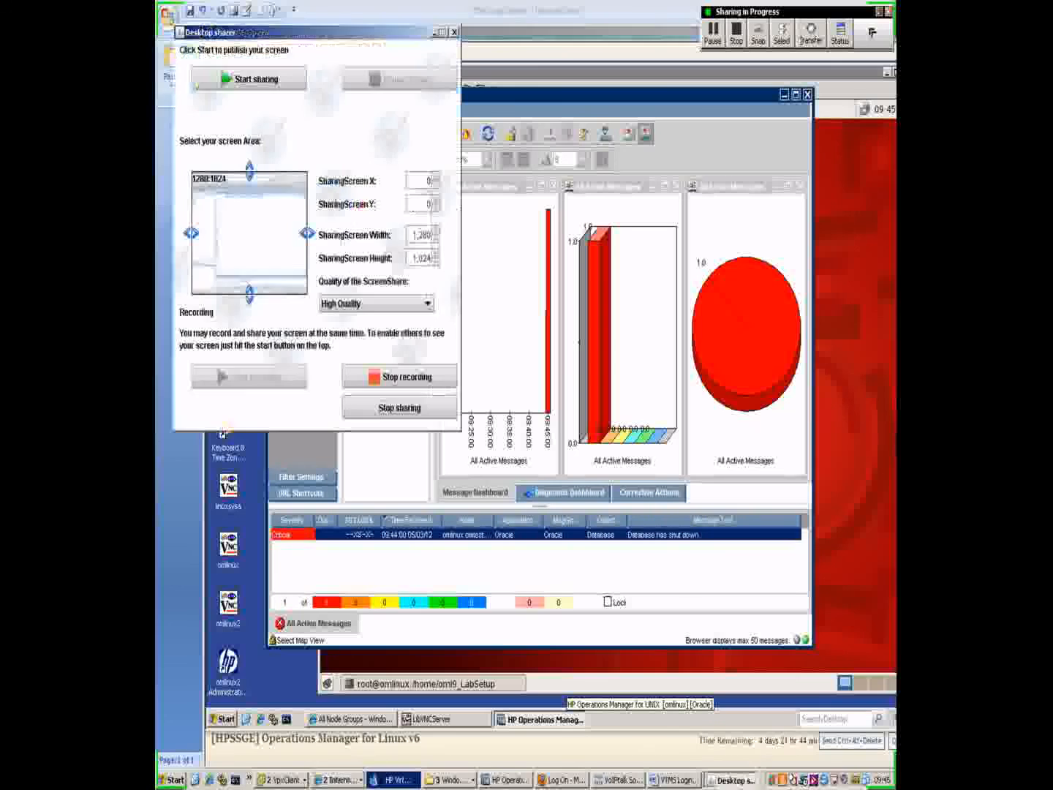